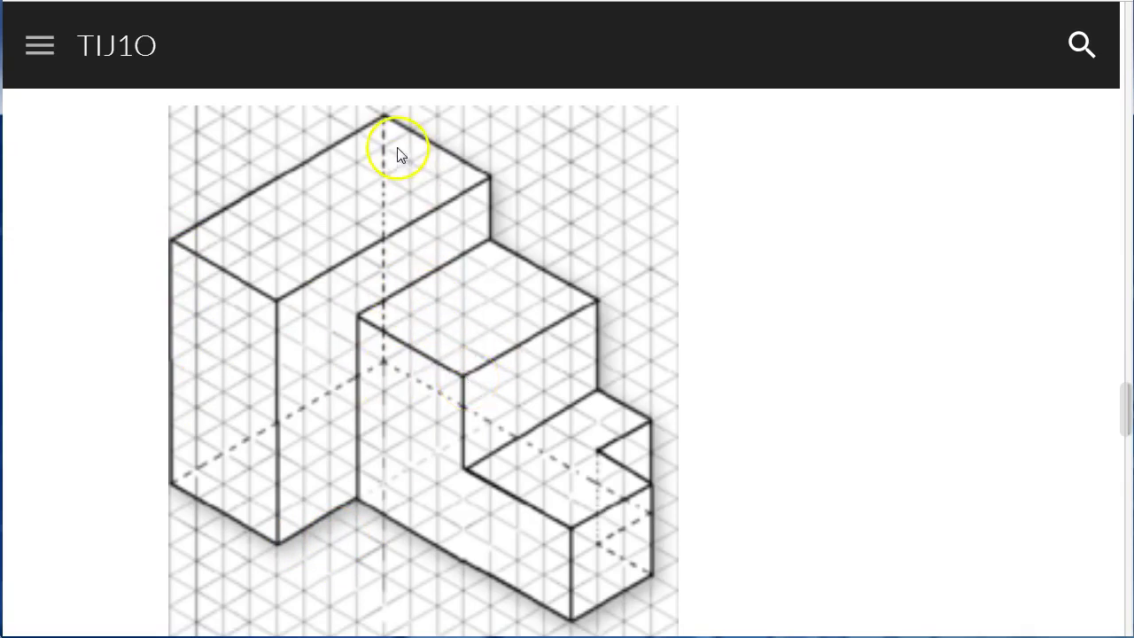
# Switch from the isometric reference drawing to SketchUp and delete the default human figure.
pyautogui.click(241, 1)
pyautogui.click(511, 295)
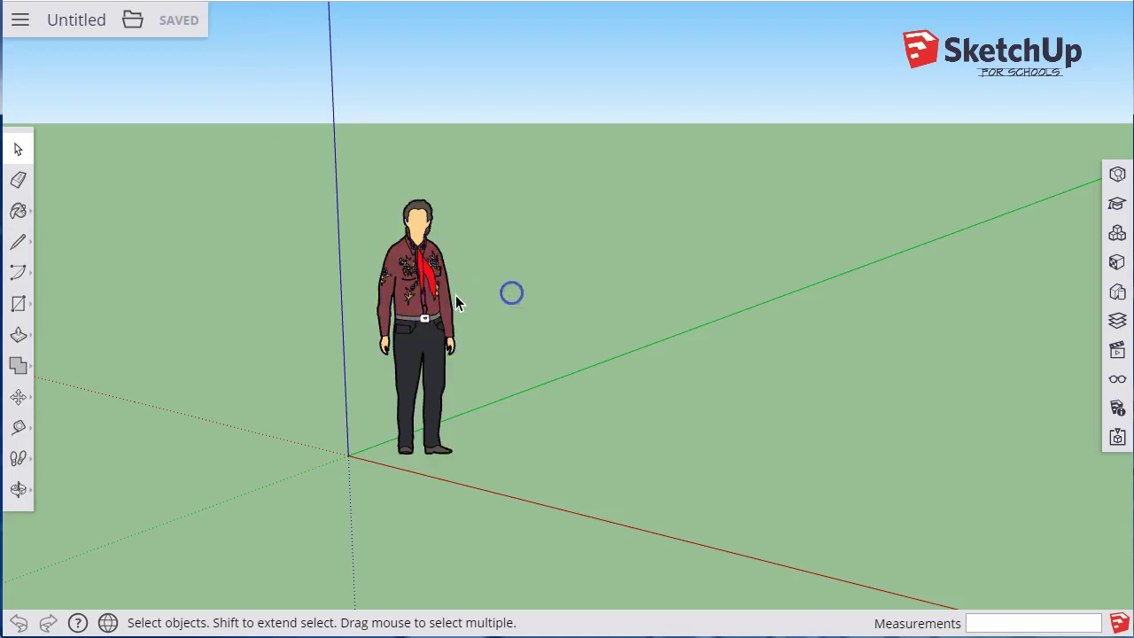
pyautogui.click(437, 301)
pyautogui.press('Delete')
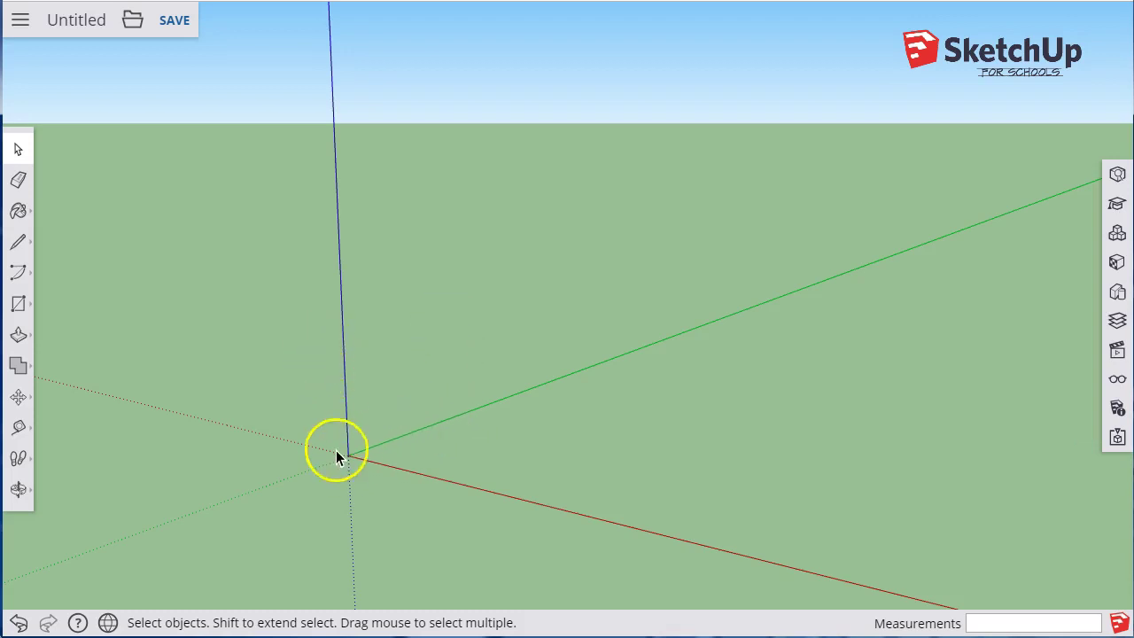
# Draw a rectangle from the origin, 12' along the red axis and 8' along the green axis.
pyautogui.click(16, 305)
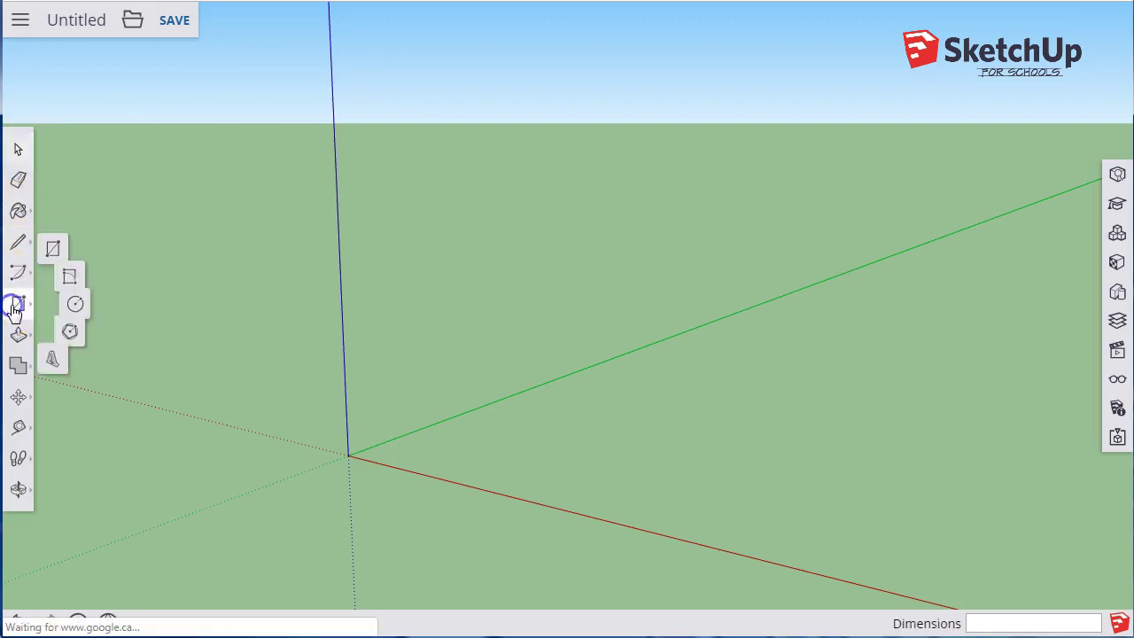
pyautogui.click(16, 306)
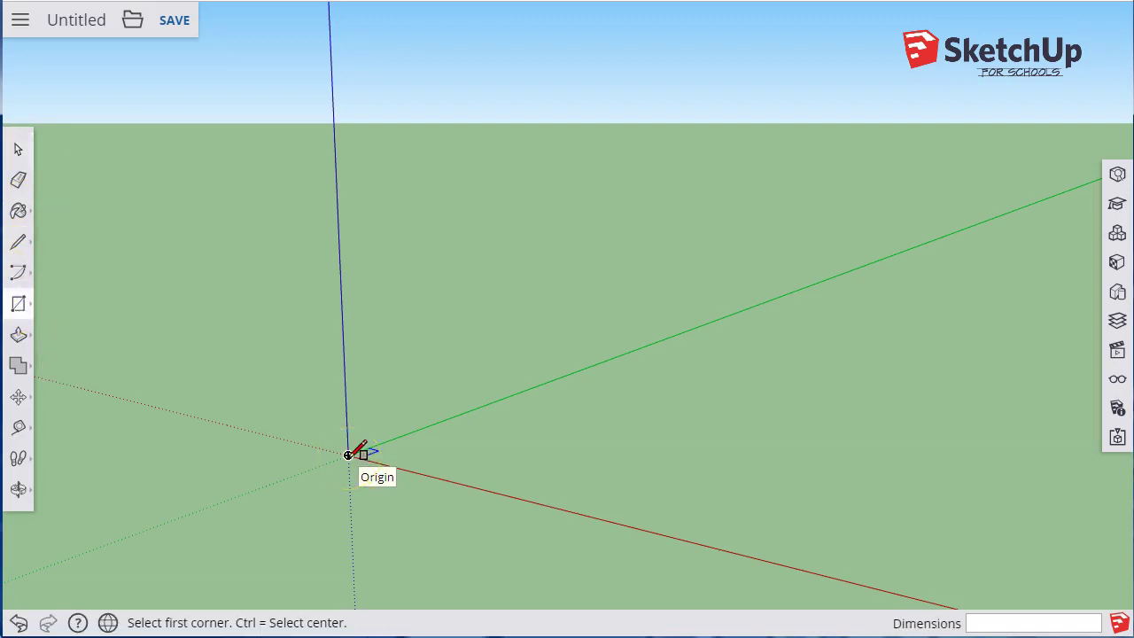
pyautogui.moveTo(348, 455); pyautogui.dragTo(932, 433)
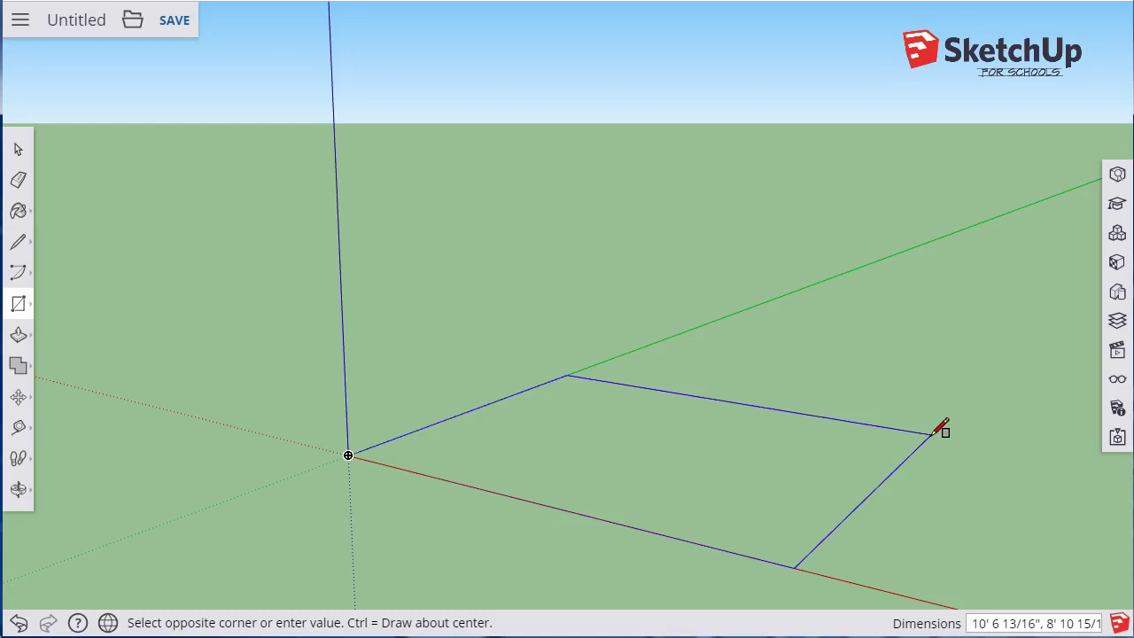
pyautogui.moveTo(932, 433); pyautogui.dragTo(934, 433)
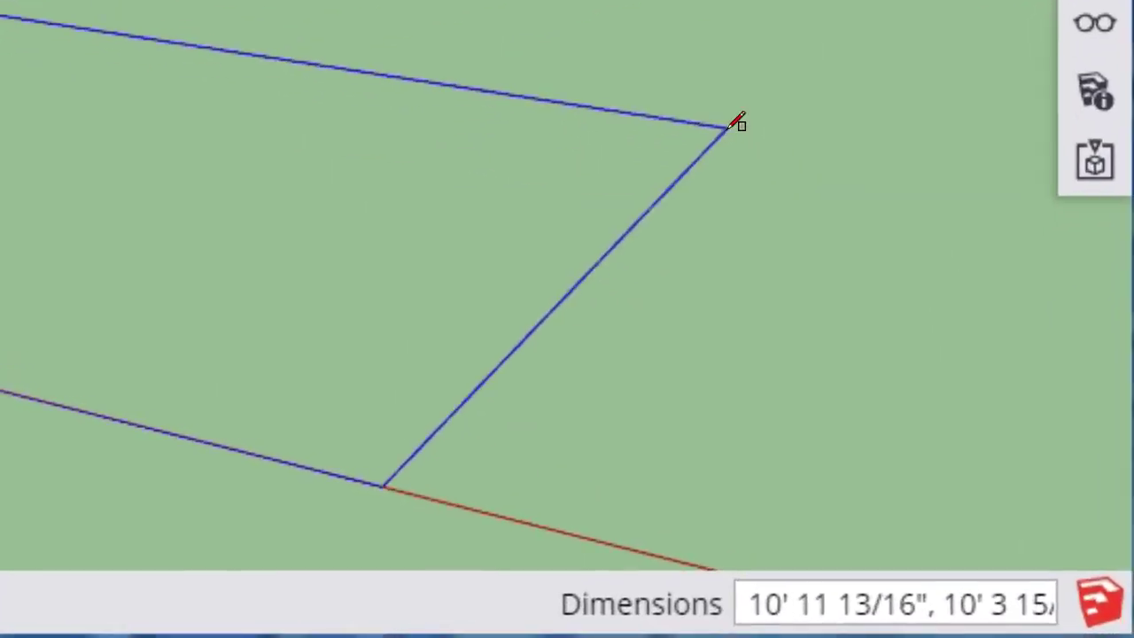
pyautogui.write("12',")
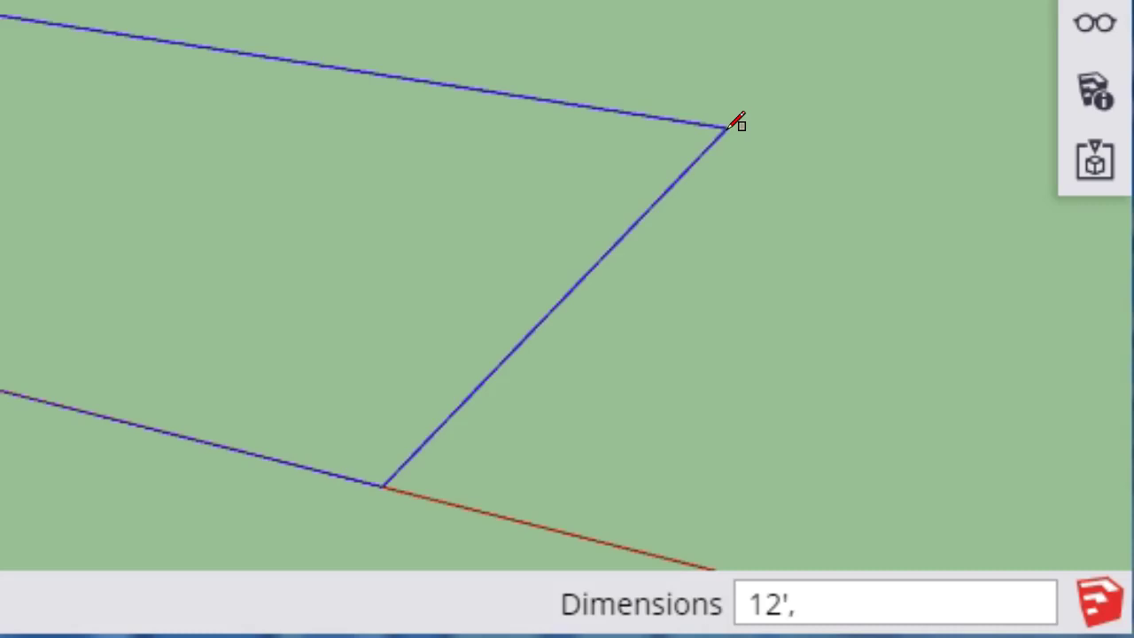
pyautogui.write("8'")
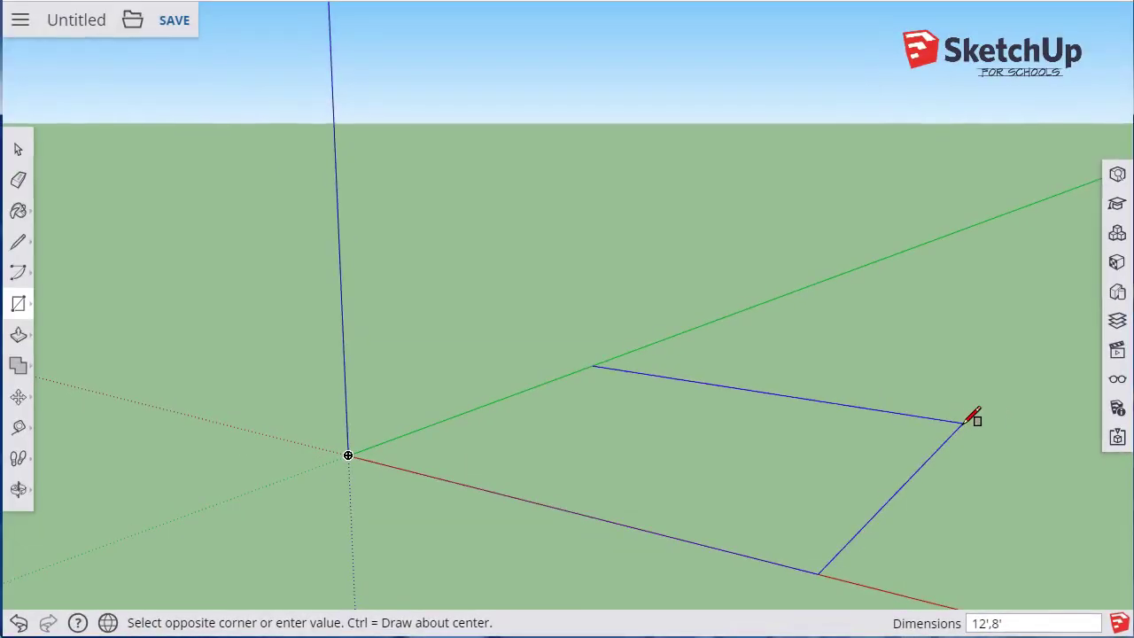
pyautogui.press('Return')
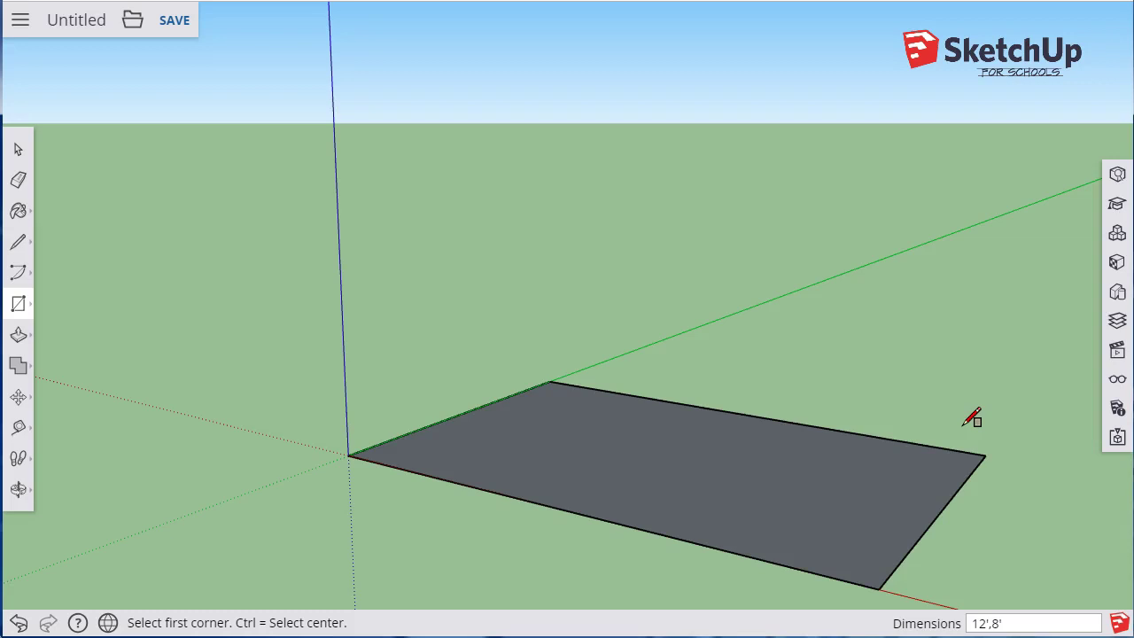
# Place two guide lines across the rectangle parallel to its green-axis edge, the second 4' beyond the first.
pyautogui.hotkey('alt', 'Tab')
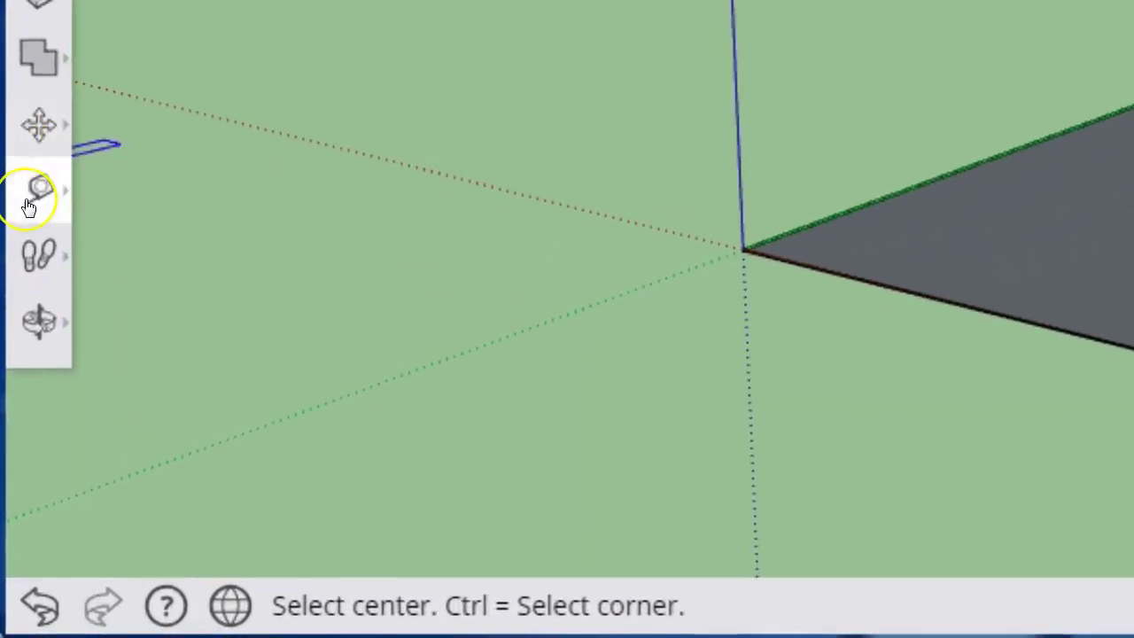
pyautogui.click(28, 202)
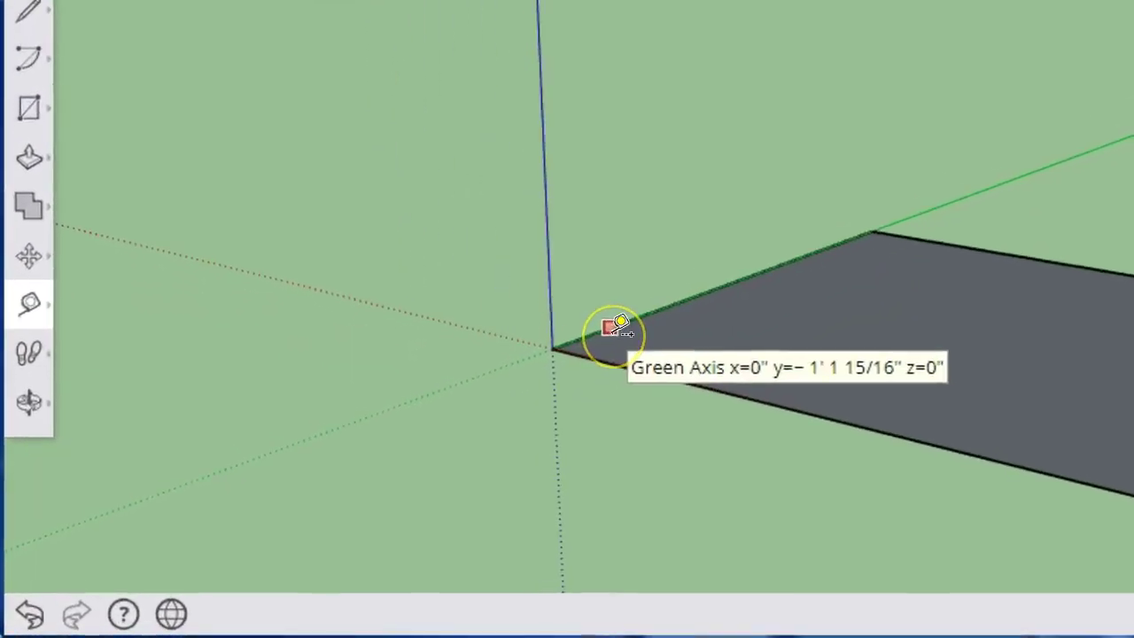
pyautogui.click(384, 443)
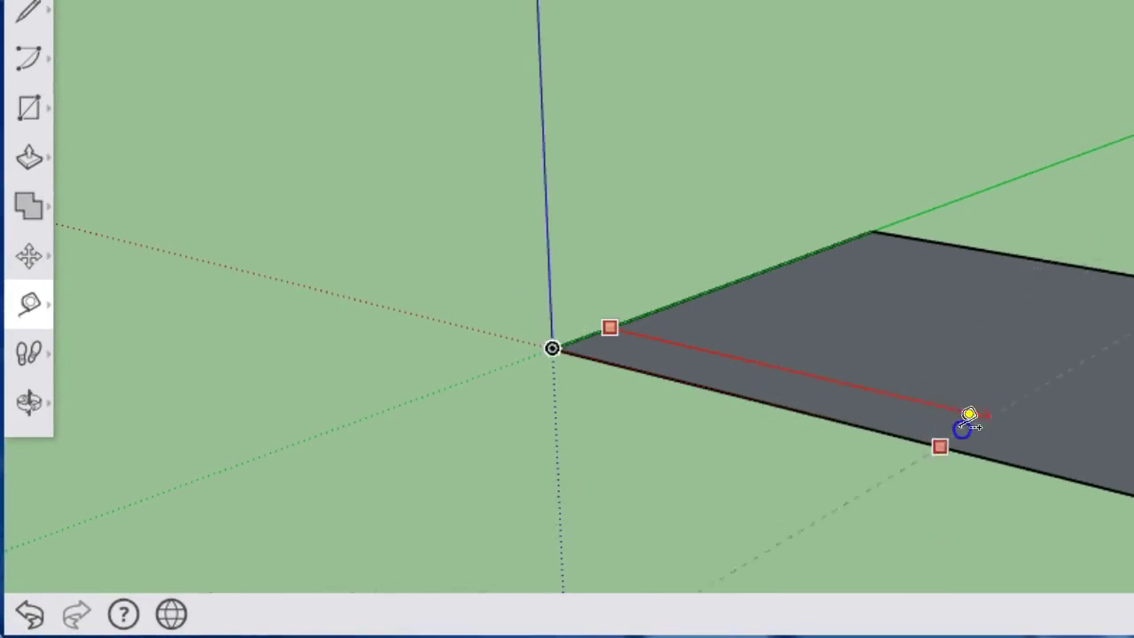
pyautogui.click(833, 390)
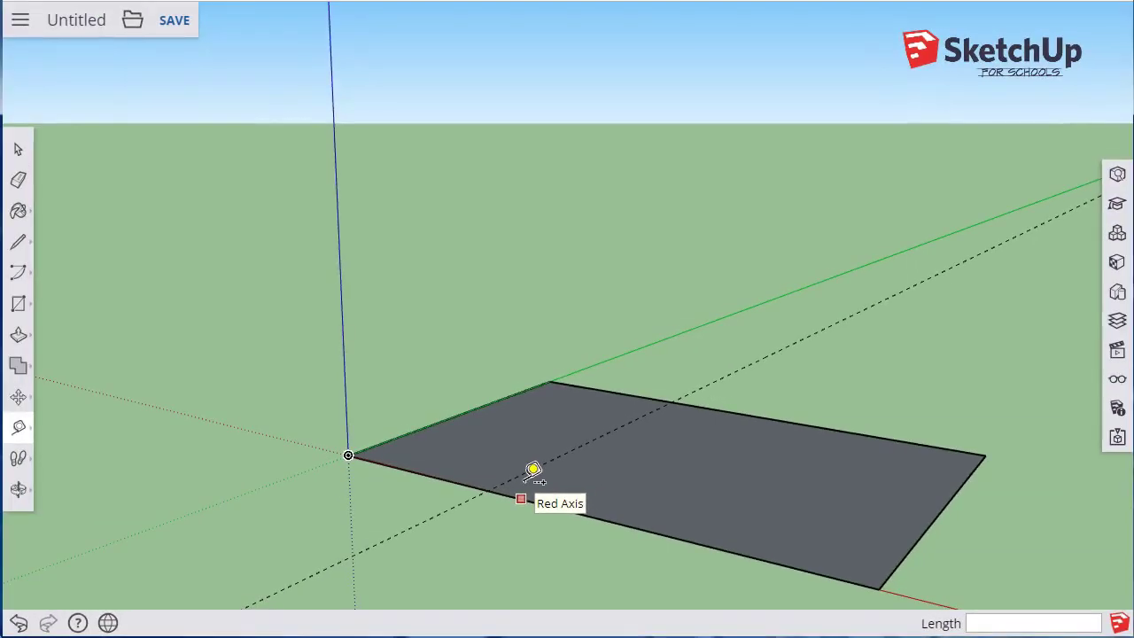
pyautogui.moveTo(532, 470); pyautogui.dragTo(735, 513)
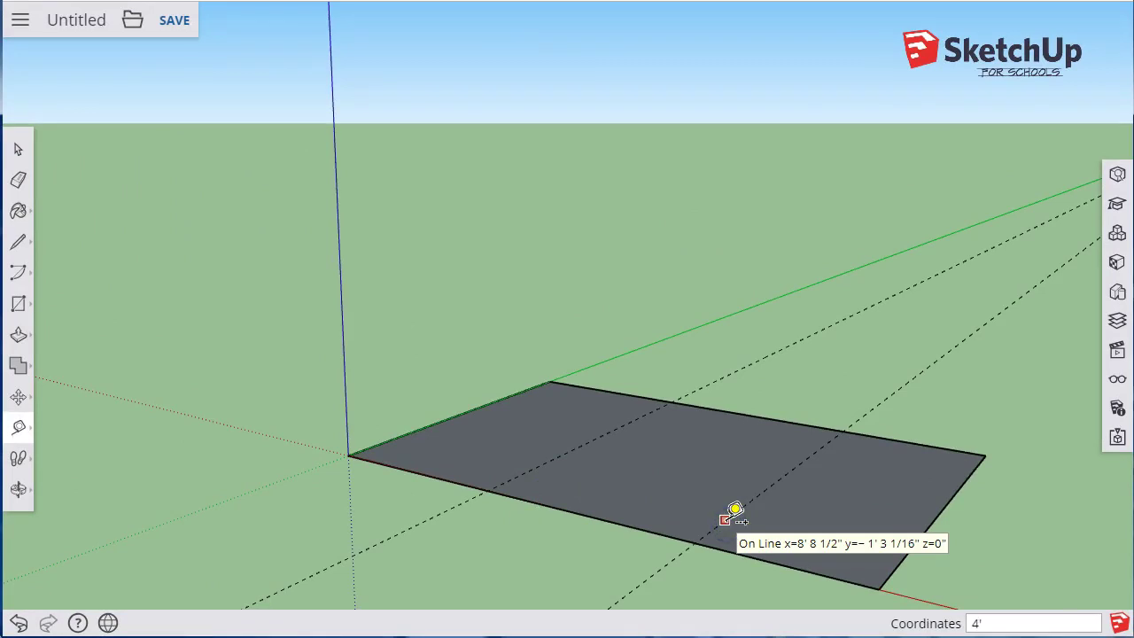
pyautogui.press('Return')
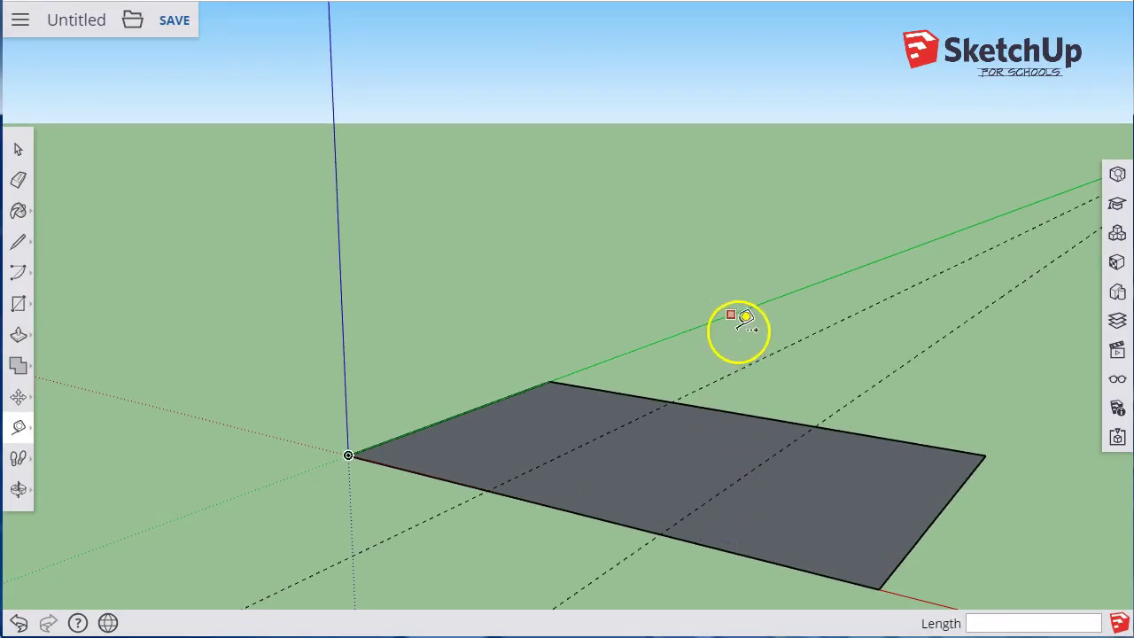
# Place a guide line parallel to the rectangle's red-axis edge, offset 3' into the face.
pyautogui.moveTo(736, 330); pyautogui.dragTo(590, 585, button='middle')
pyautogui.moveTo(590, 586); pyautogui.dragTo(575, 610)
pyautogui.press('t')
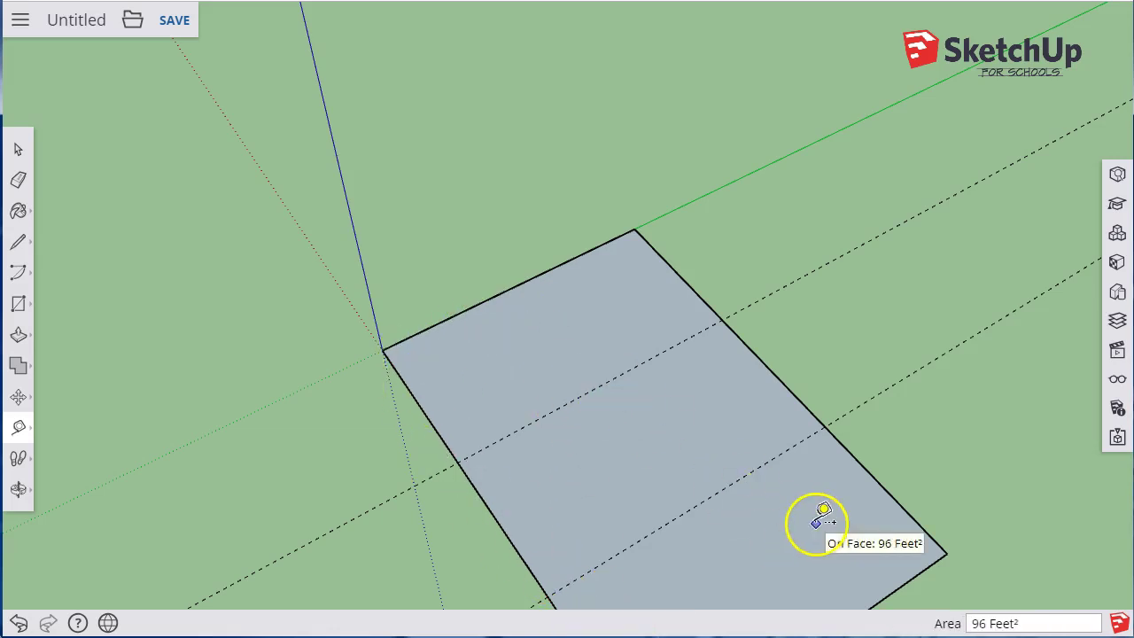
pyautogui.click(482, 498)
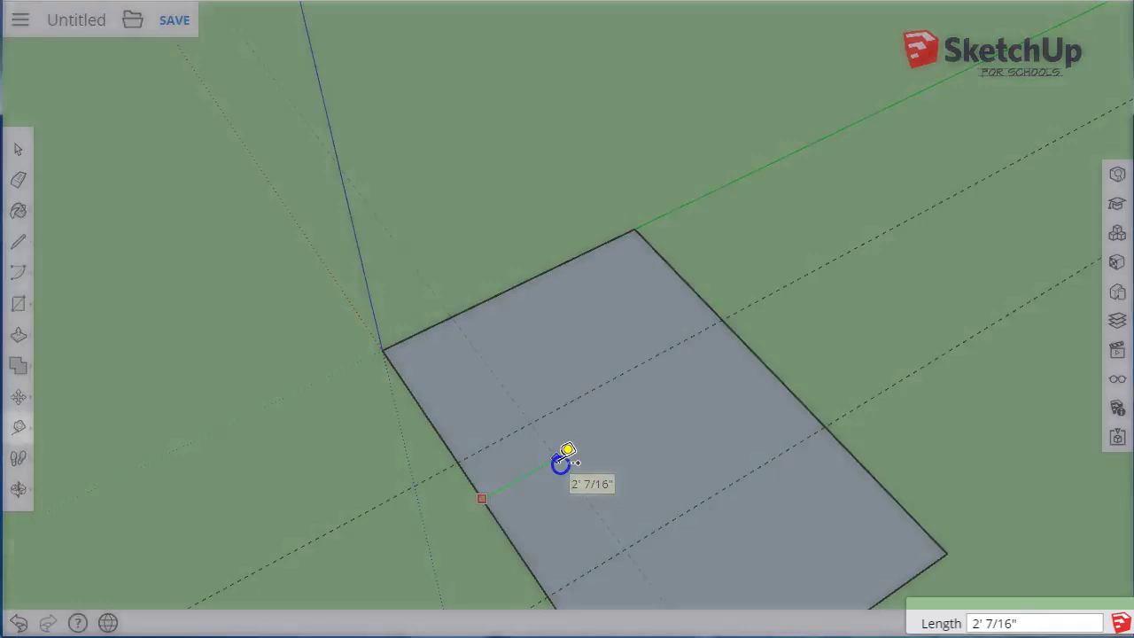
pyautogui.click(558, 462)
pyautogui.write('3')
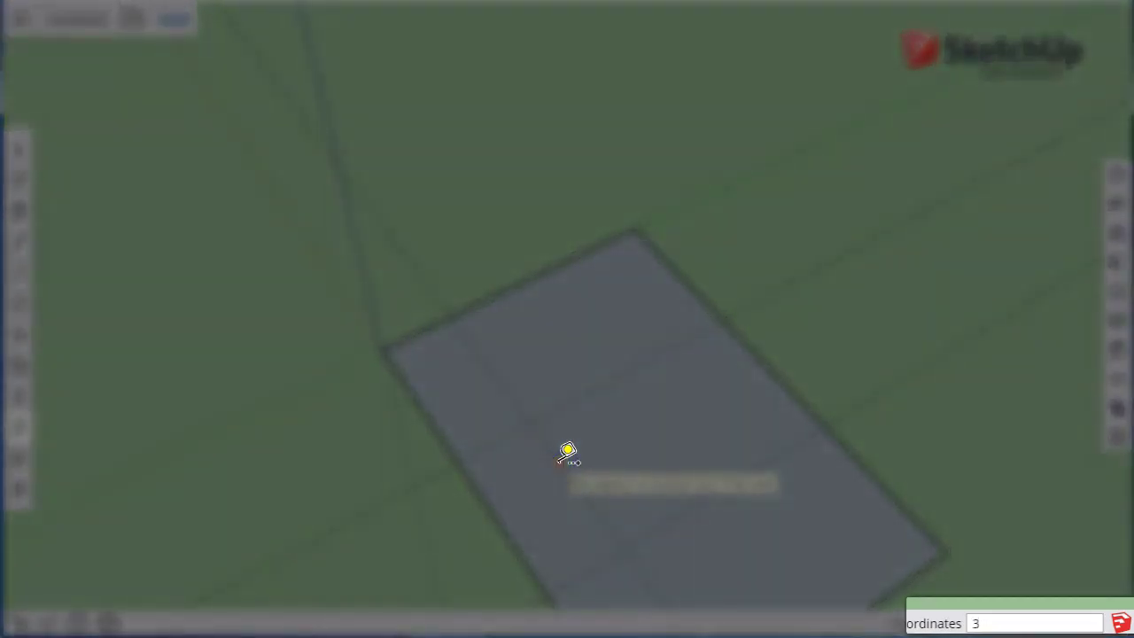
pyautogui.press('Return')
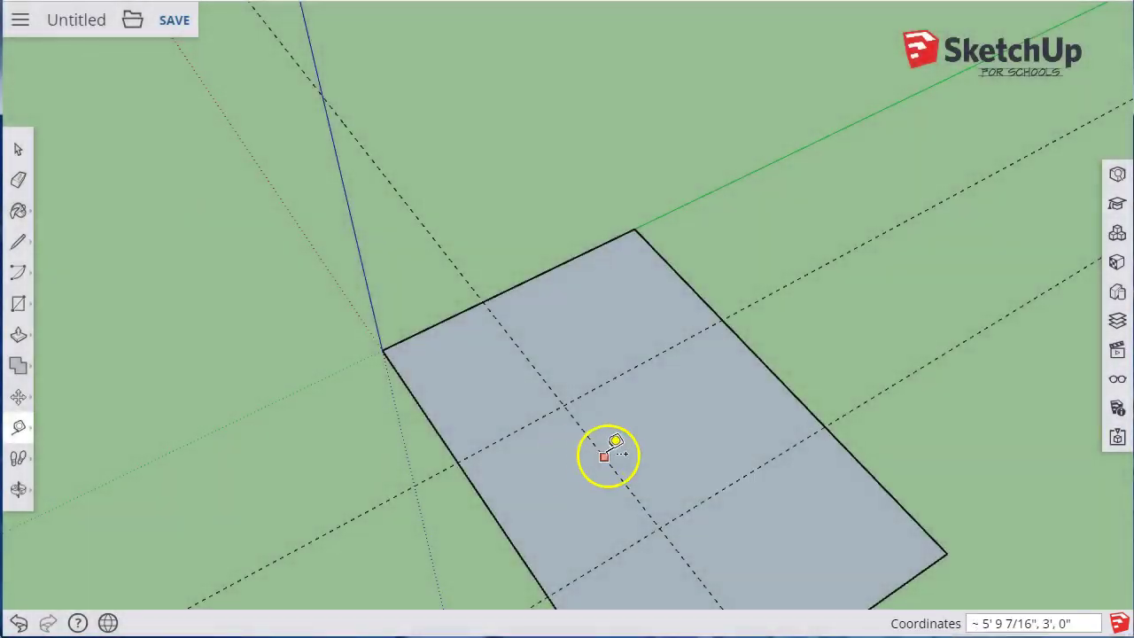
# Draw lines along the guides from the first intersection on the red-axis edge to the inner intersection and on to the far end edge.
pyautogui.moveTo(607, 448); pyautogui.dragTo(767, 351, button='middle')
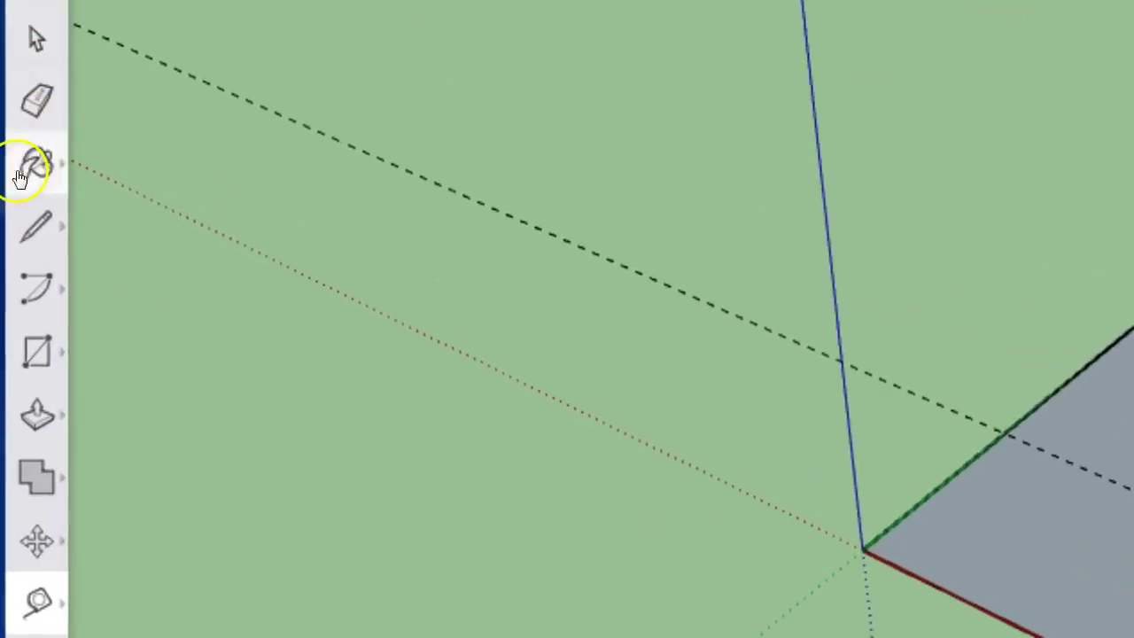
pyautogui.click(33, 238)
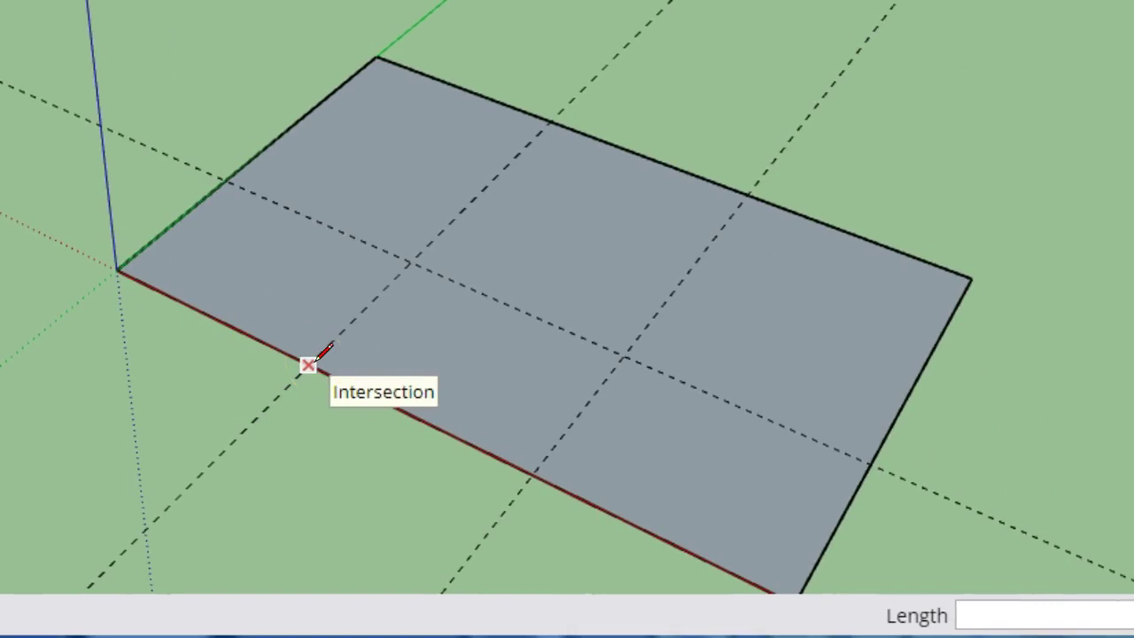
pyautogui.click(301, 356)
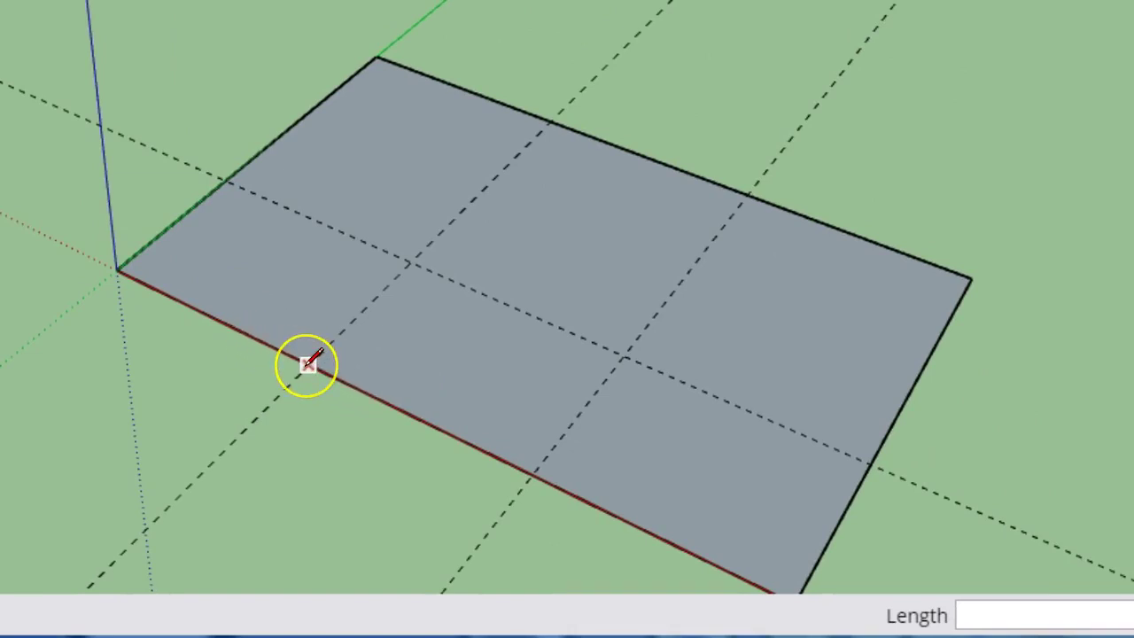
pyautogui.moveTo(308, 364); pyautogui.dragTo(410, 261)
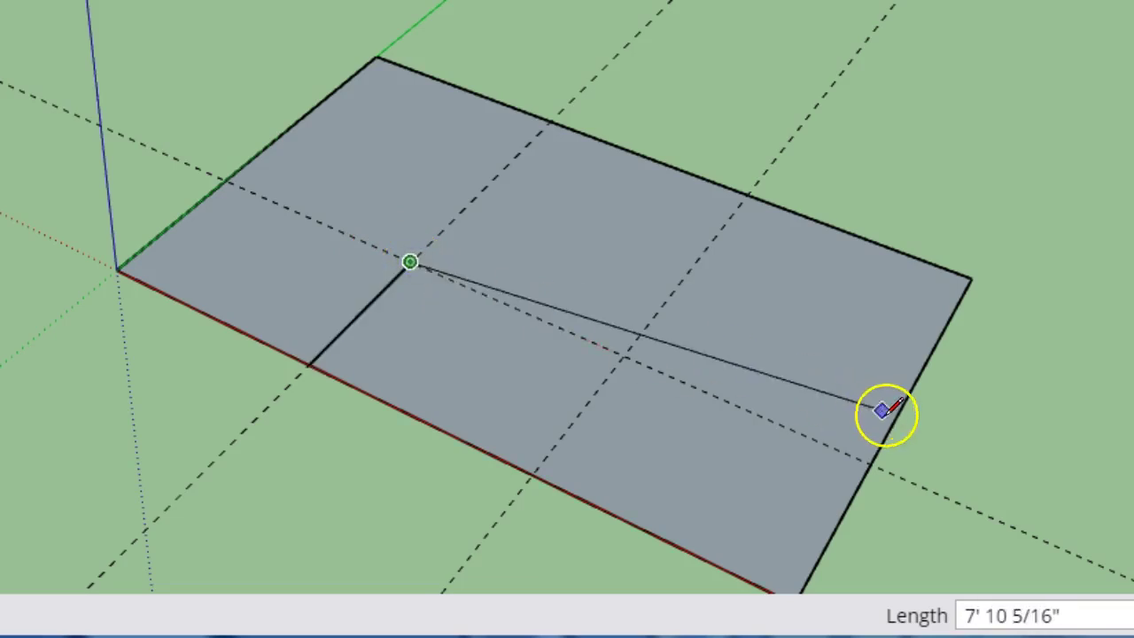
pyautogui.click(868, 467)
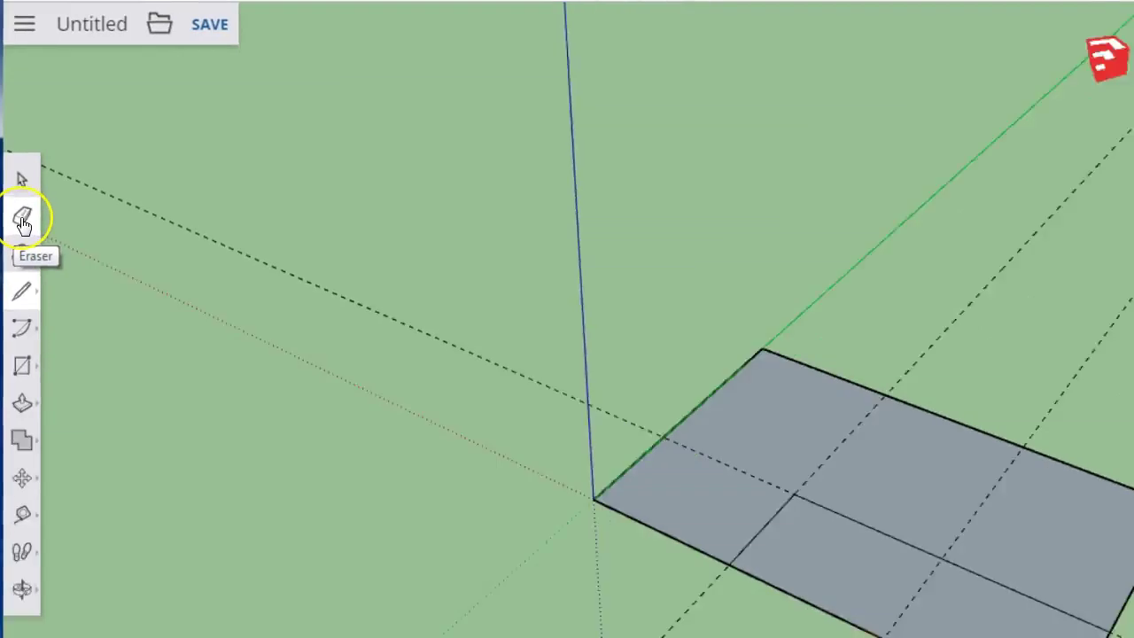
# Erase the outer edges of the rectangle's cut-off front section to leave an L-shaped footprint.
pyautogui.press('l')
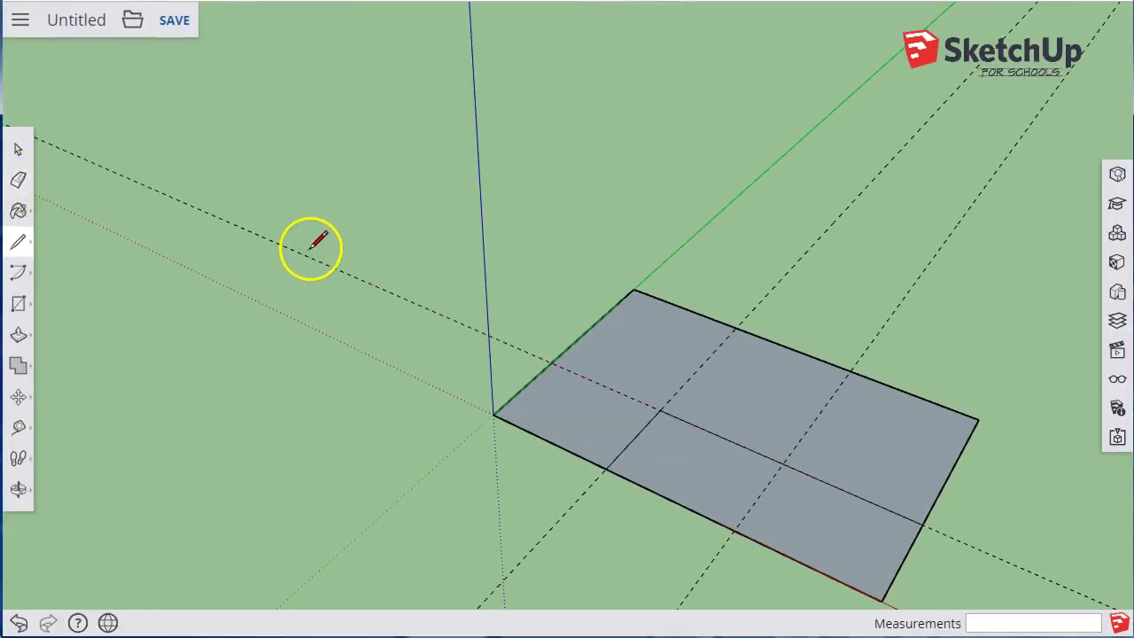
pyautogui.press('e')
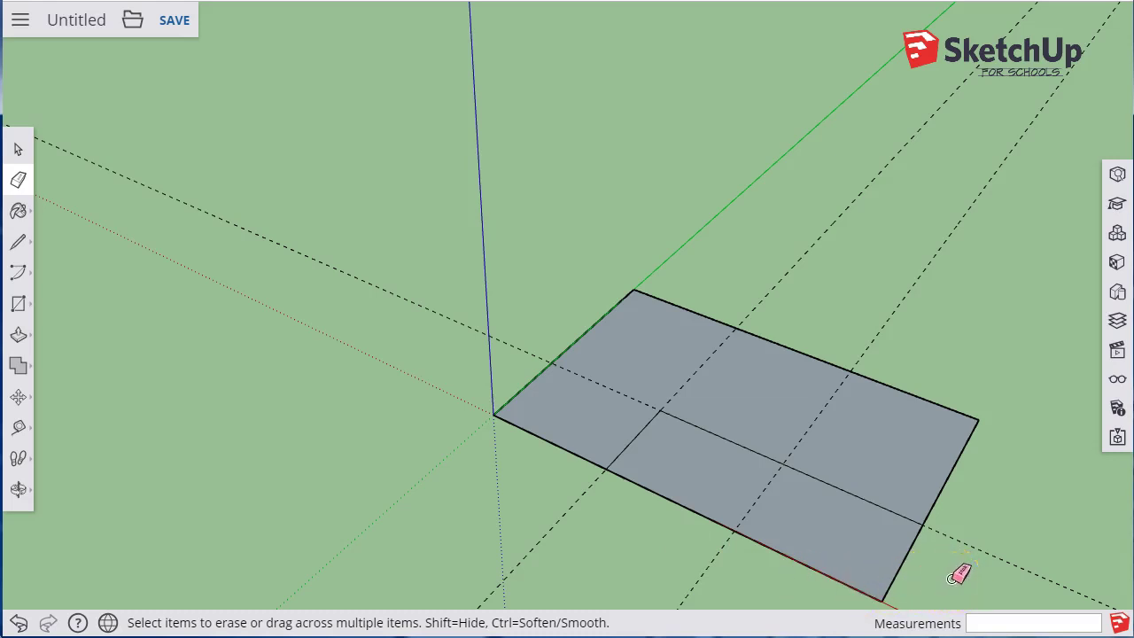
pyautogui.moveTo(956, 576)
pyautogui.mouseDown()
pyautogui.moveTo(868, 562)
pyautogui.moveTo(774, 562)
pyautogui.moveTo(763, 576)
pyautogui.mouseUp()
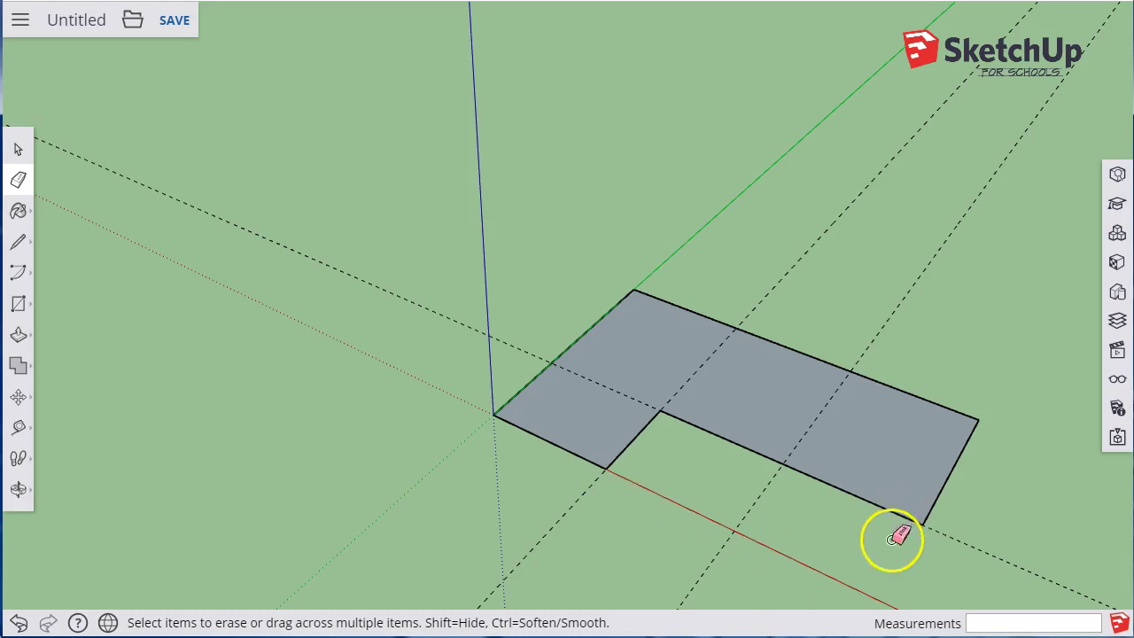
pyautogui.moveTo(853, 558)
pyautogui.mouseDown()
pyautogui.moveTo(914, 576)
pyautogui.moveTo(825, 578)
pyautogui.moveTo(683, 499)
pyautogui.moveTo(815, 506)
pyautogui.moveTo(803, 514)
pyautogui.mouseUp()
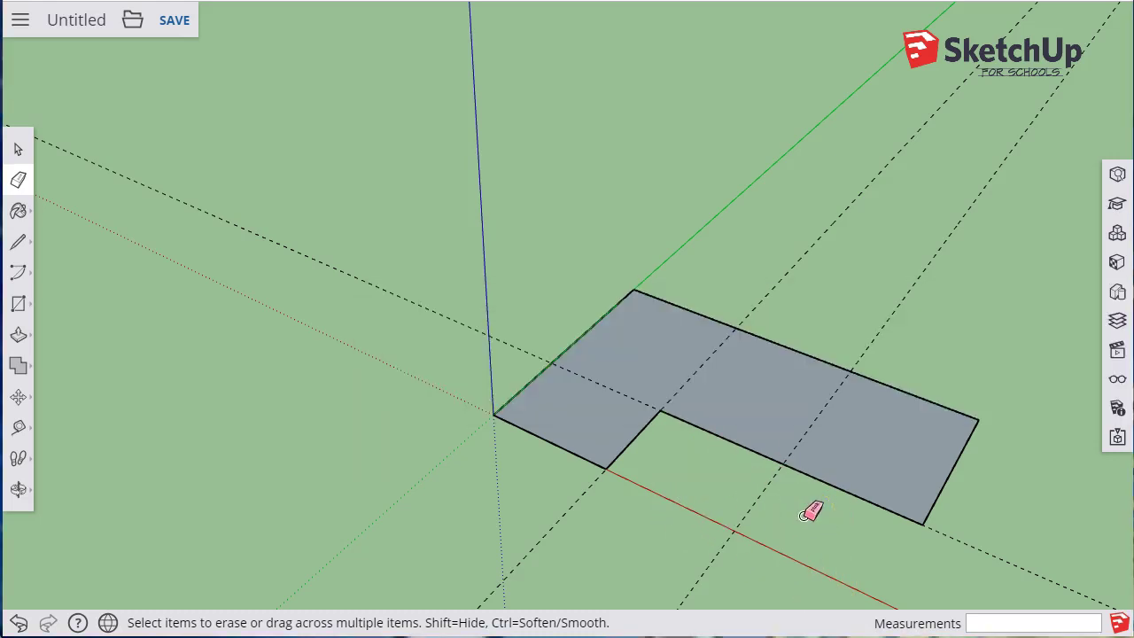
# Check the notch in the reference drawing, and add a guide parallel to the footprint's end edge and another 2' inside its 12' back edge.
pyautogui.hotkey('alt', 'Tab')
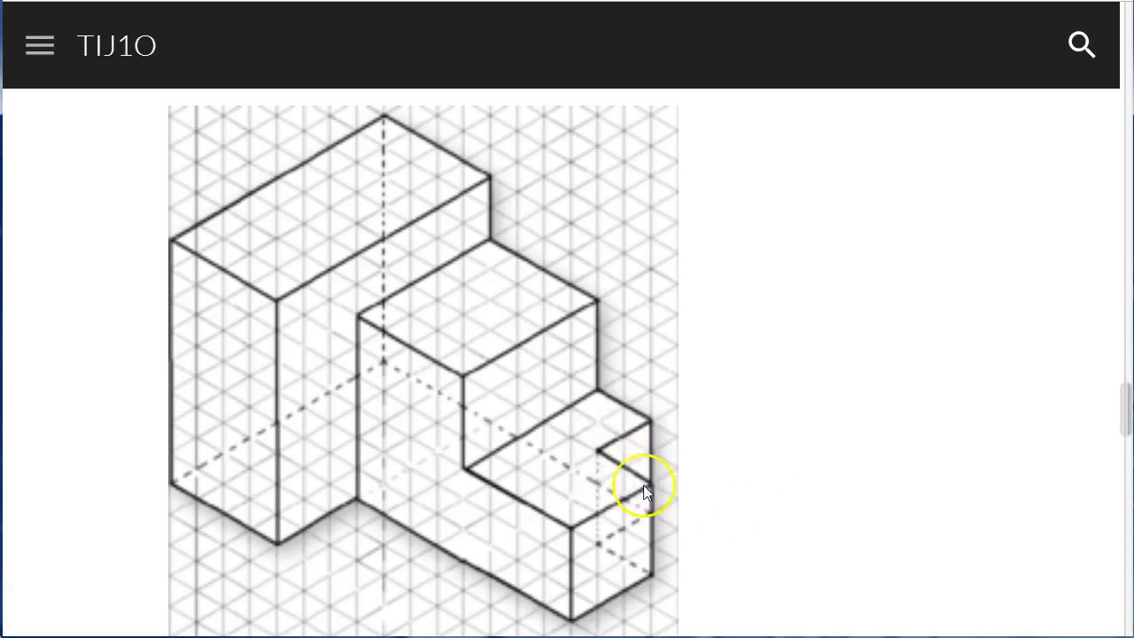
pyautogui.moveTo(643, 485); pyautogui.dragTo(666, 476)
pyautogui.hotkey('alt', 'Tab')
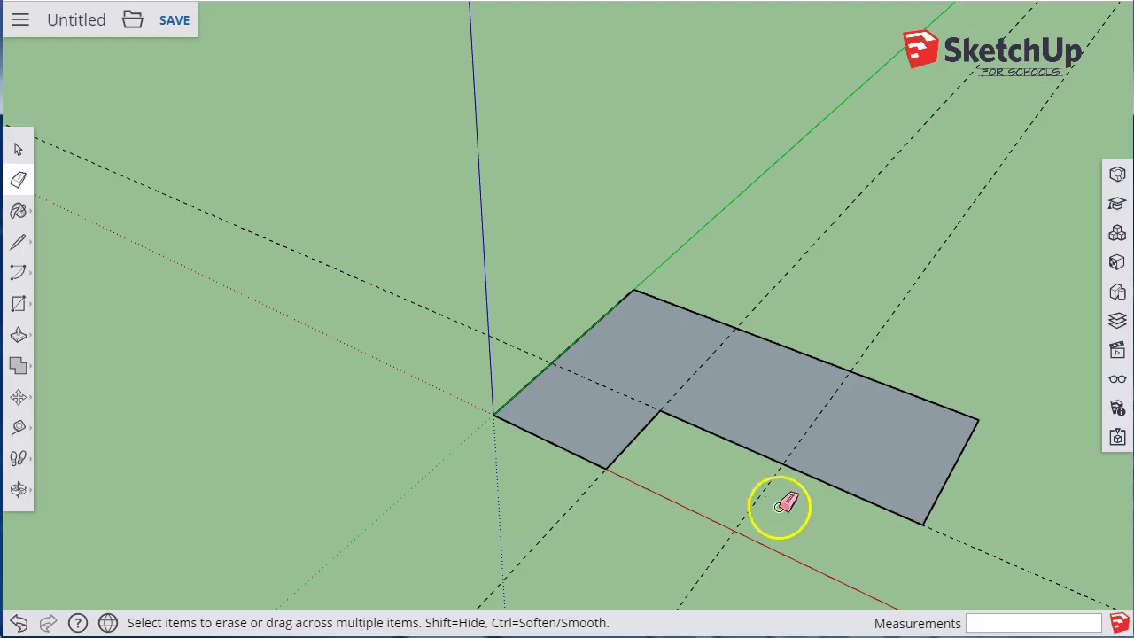
pyautogui.click(19, 426)
pyautogui.click(961, 456)
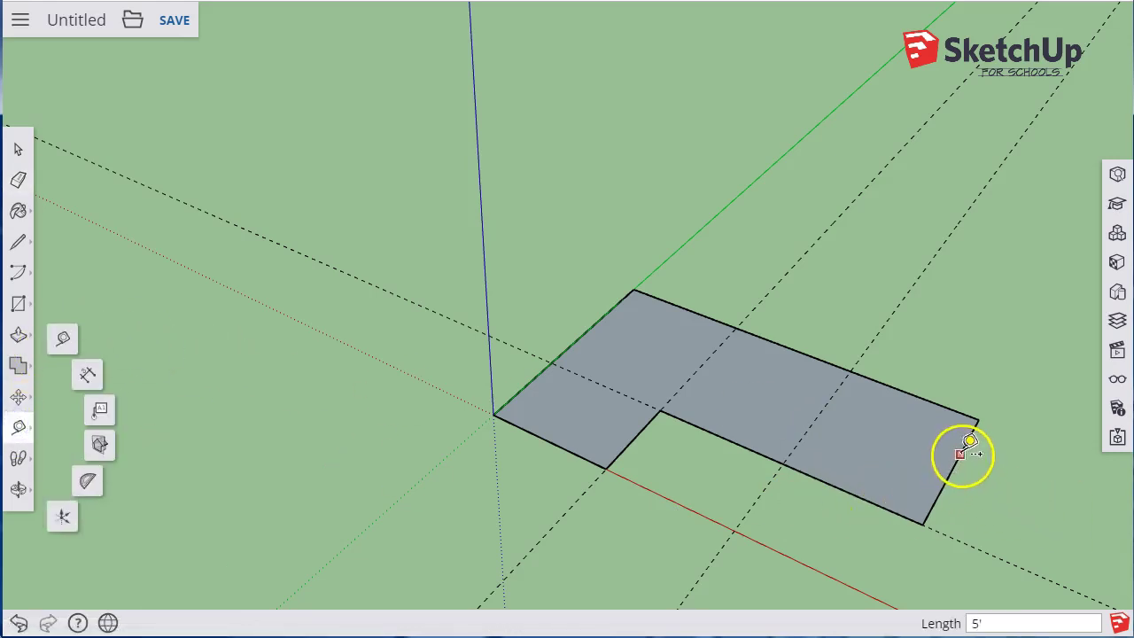
pyautogui.click(927, 446)
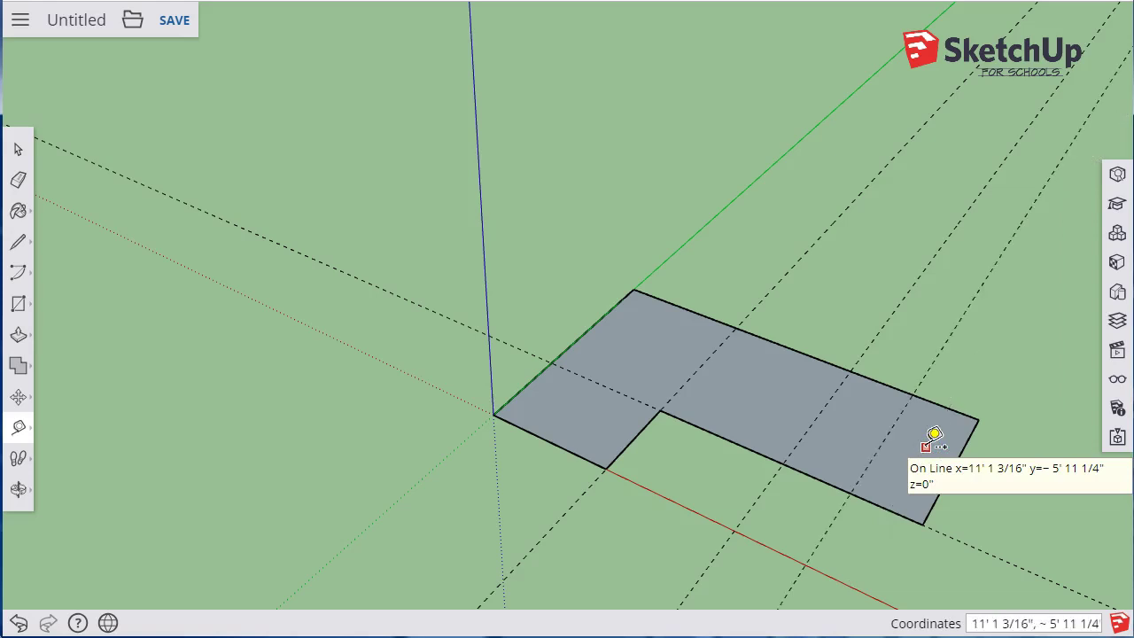
pyautogui.click(951, 406)
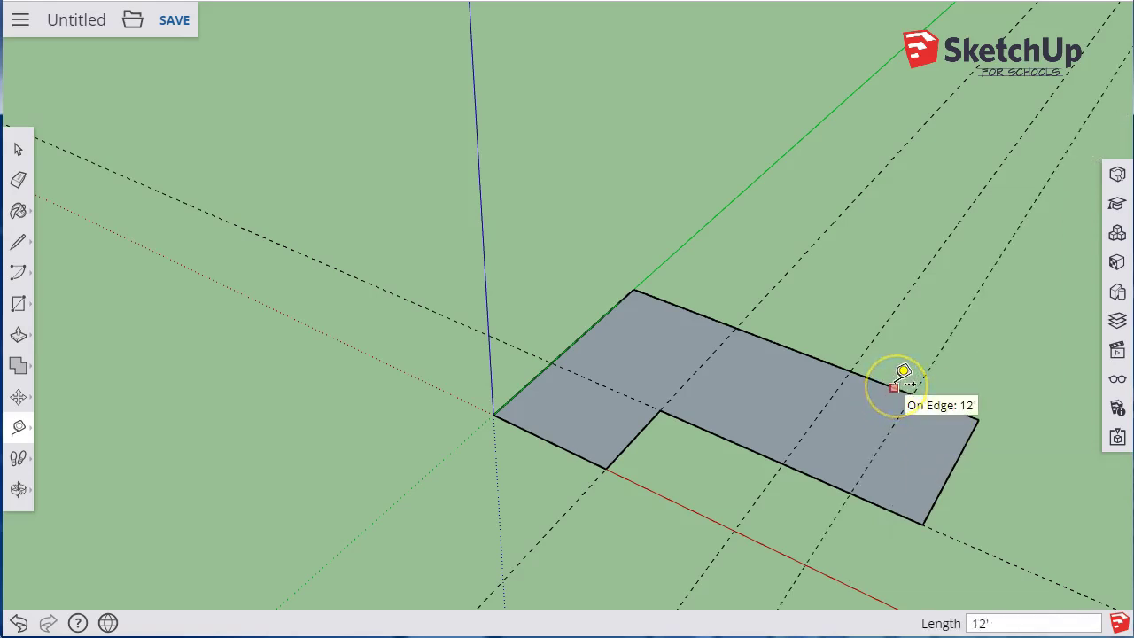
pyautogui.click(876, 413)
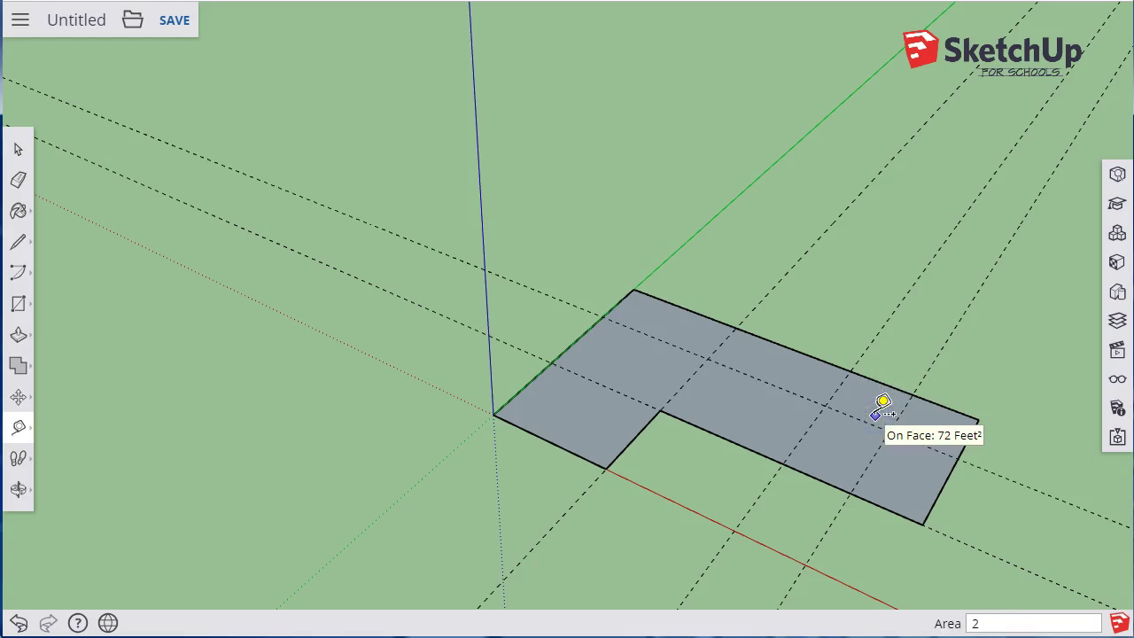
pyautogui.click(969, 430)
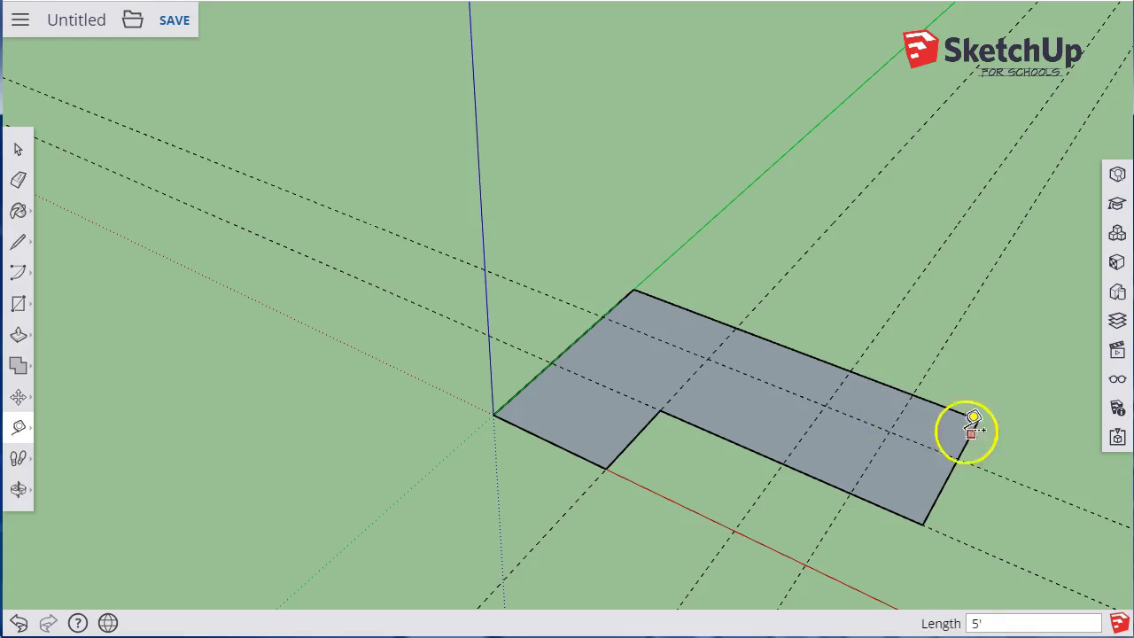
pyautogui.scroll(2, 975, 496)
pyautogui.scroll(5, 975, 496)
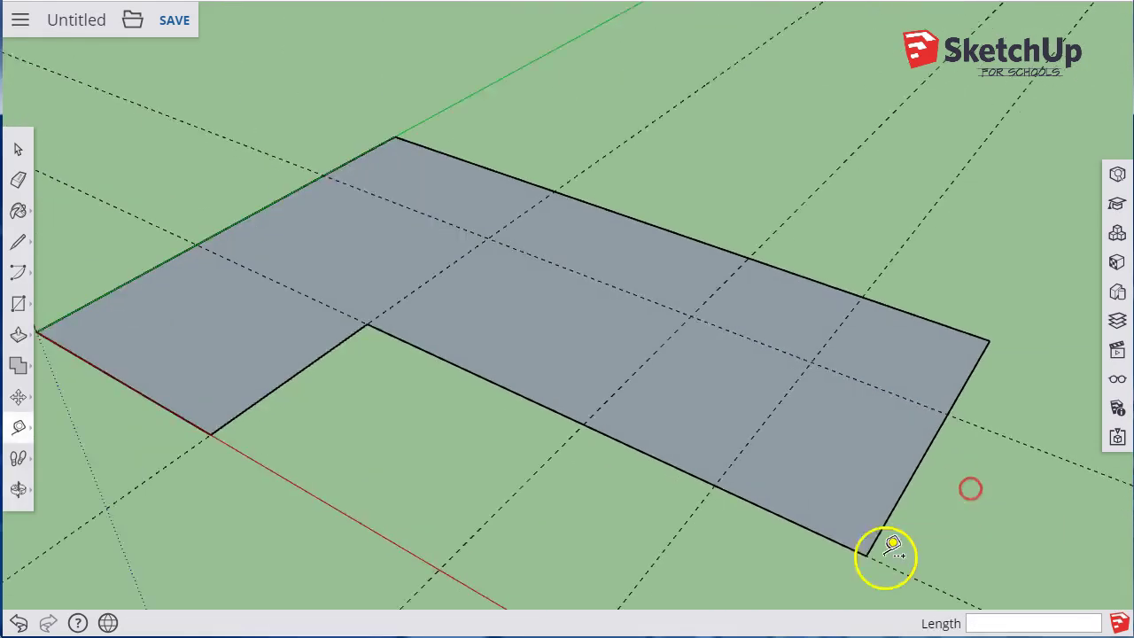
# Draw two lines along the guides, from the footprint's far end edge to the guide intersection and on to the back edge, outlining the notch.
pyautogui.moveTo(916, 330); pyautogui.dragTo(532, 577, button='middle')
pyautogui.scroll(-4, 618, 542)
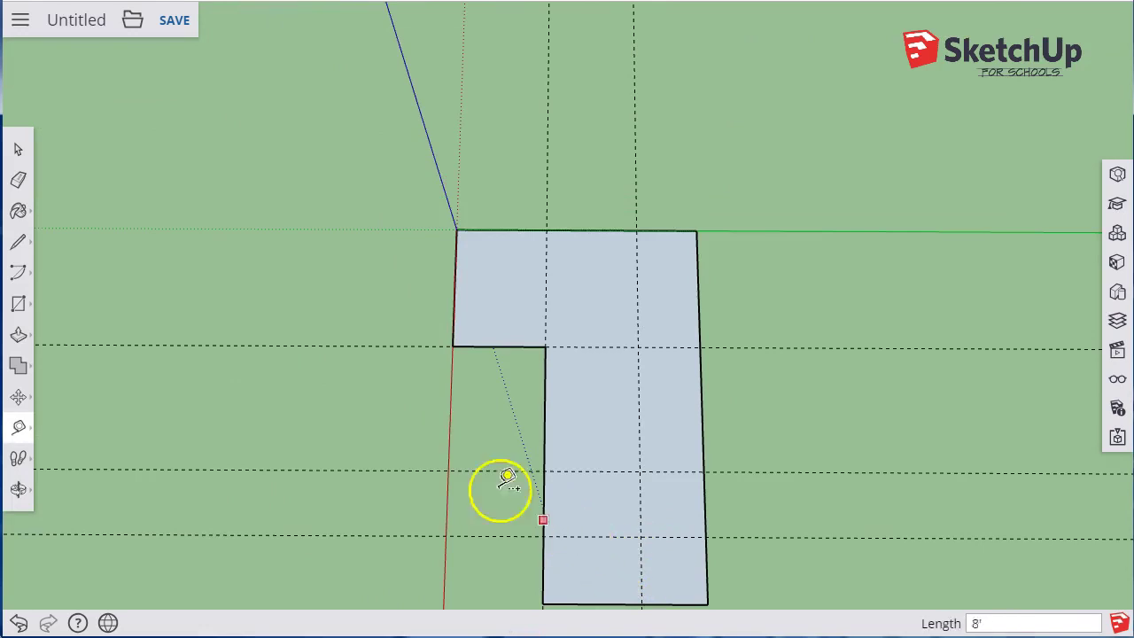
pyautogui.click(19, 244)
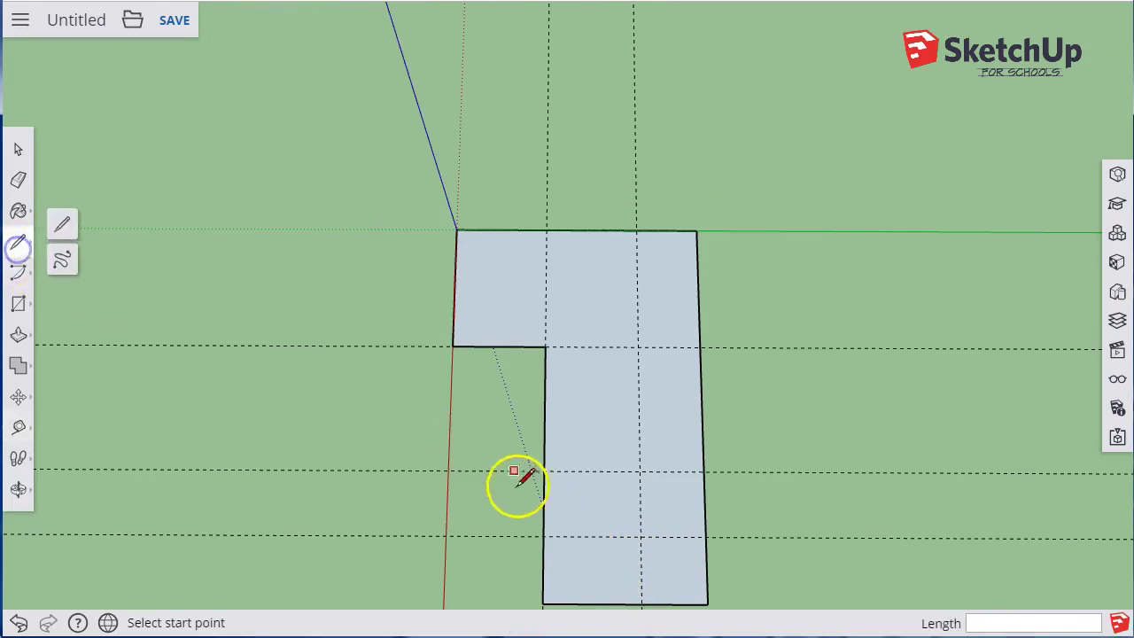
pyautogui.click(641, 604)
pyautogui.click(641, 536)
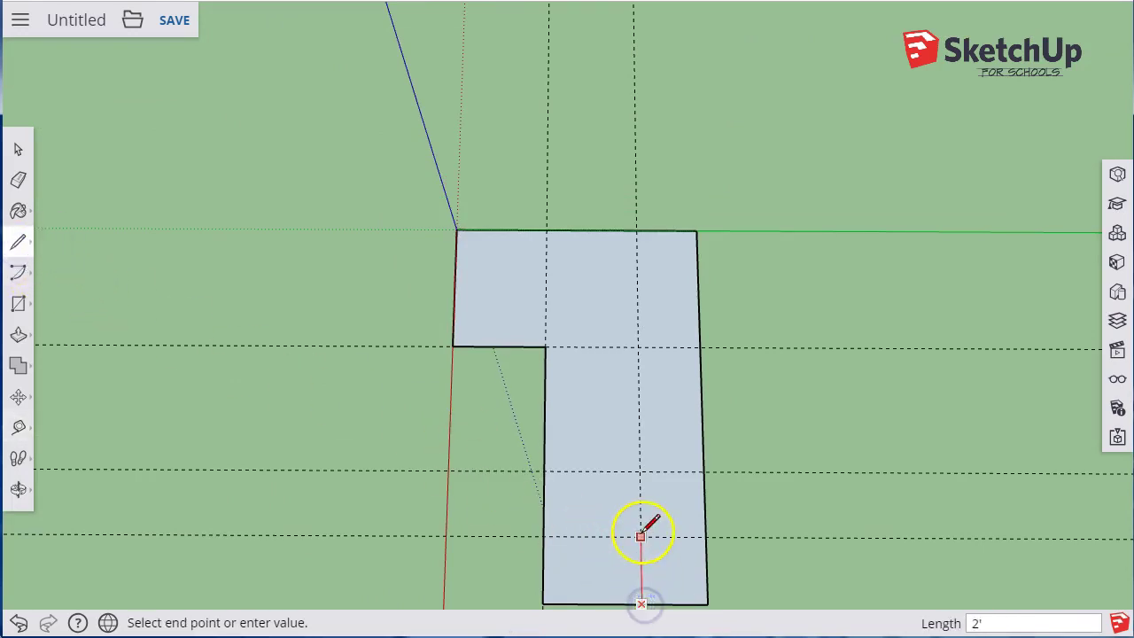
pyautogui.click(708, 535)
# Erase the outer edges of the small corner rectangle at the footprint's far end to cut out the notch.
pyautogui.press('o')
pyautogui.moveTo(749, 526)
pyautogui.mouseDown()
pyautogui.moveTo(903, 331)
pyautogui.moveTo(915, 275)
pyautogui.moveTo(944, 233)
pyautogui.moveTo(983, 210)
pyautogui.mouseUp()
pyautogui.press('l')
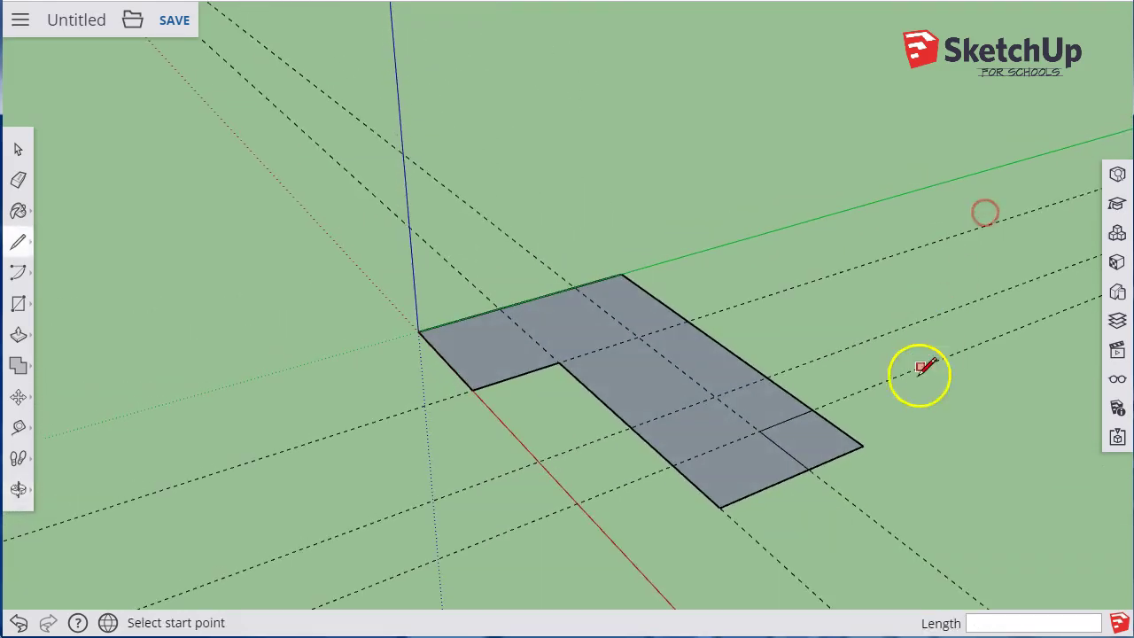
pyautogui.press('e')
pyautogui.moveTo(856, 431); pyautogui.dragTo(879, 480)
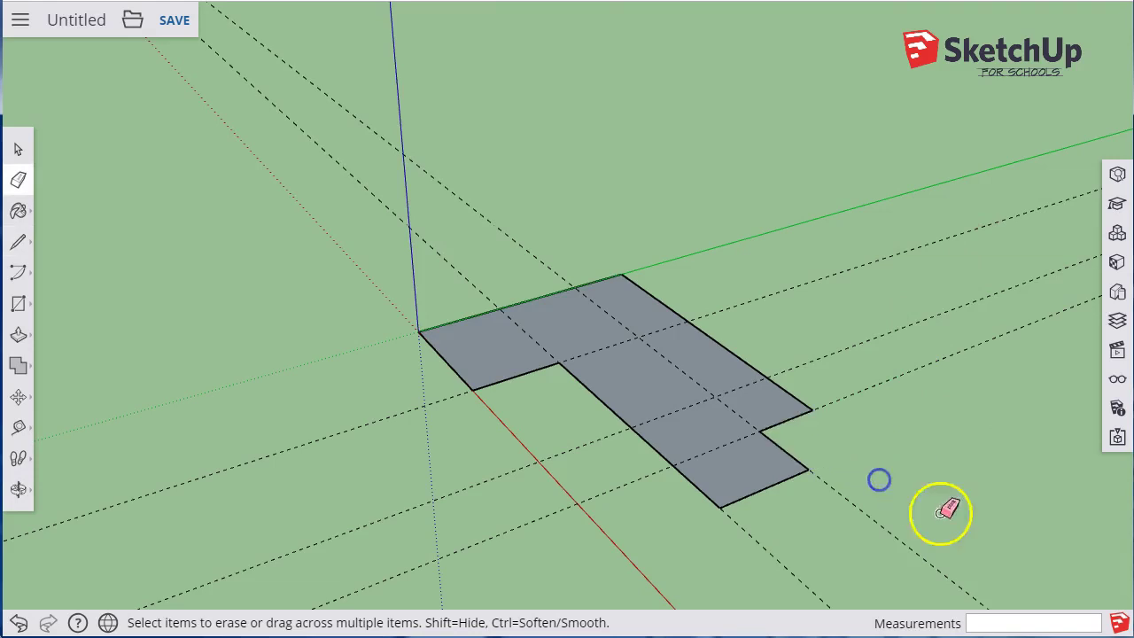
# Check the step layout in the reference drawing and draw a 5' dividing line along the guide nearest the notch, from back edge to front edge.
pyautogui.scroll(-1, 530, 446)
pyautogui.scroll(2, 537, 440)
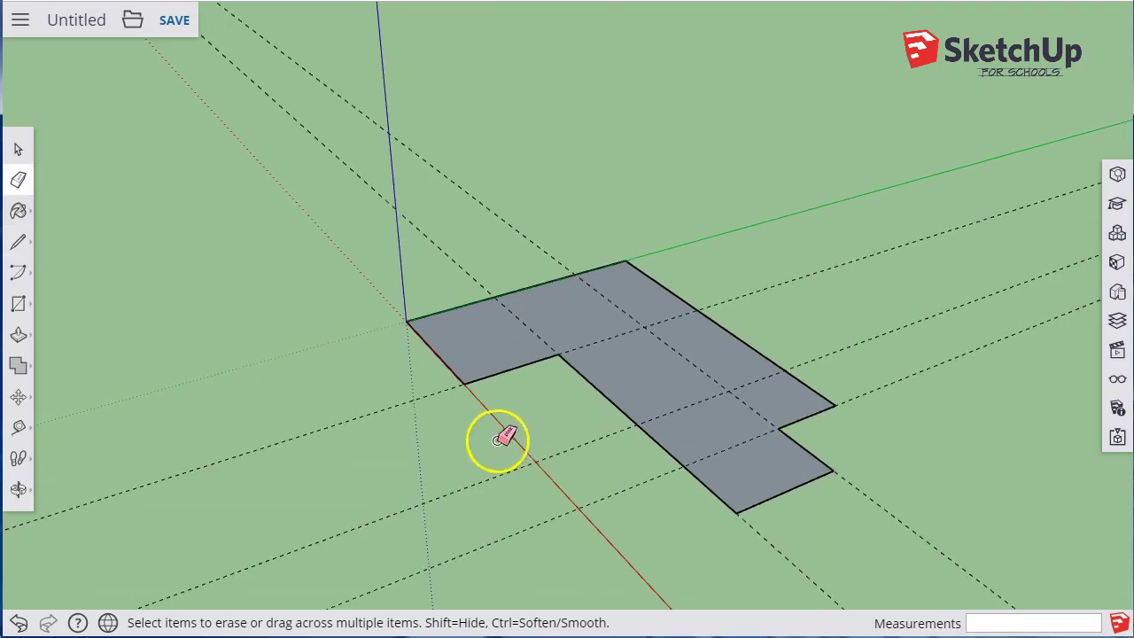
pyautogui.moveTo(506, 441); pyautogui.dragTo(613, 491, button='middle')
pyautogui.press('e')
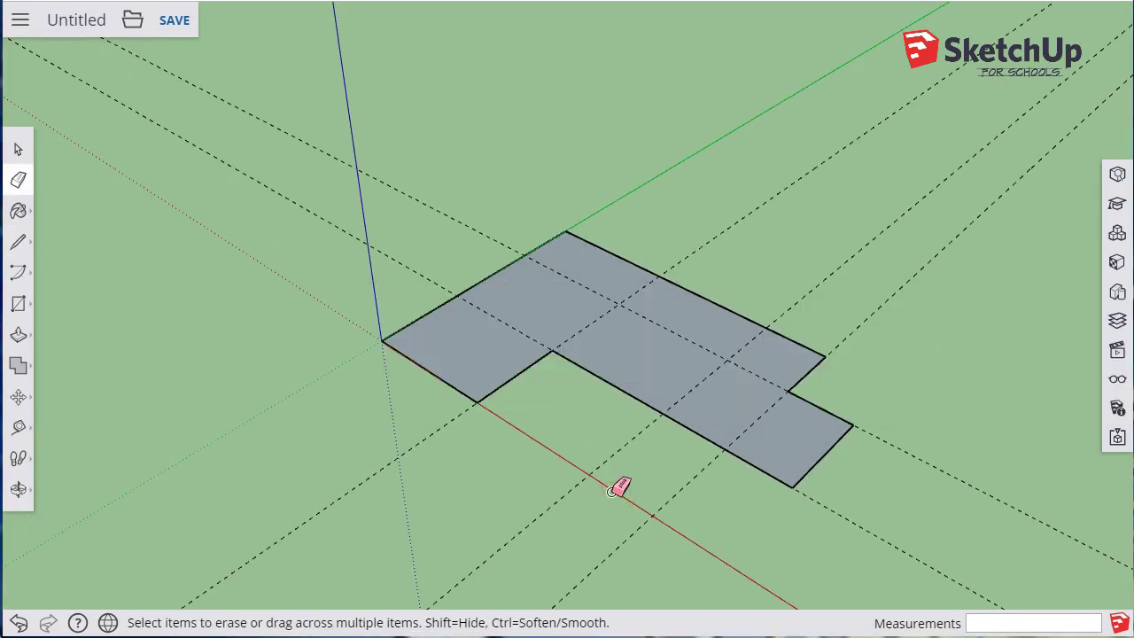
pyautogui.hotkey('alt', 'Tab')
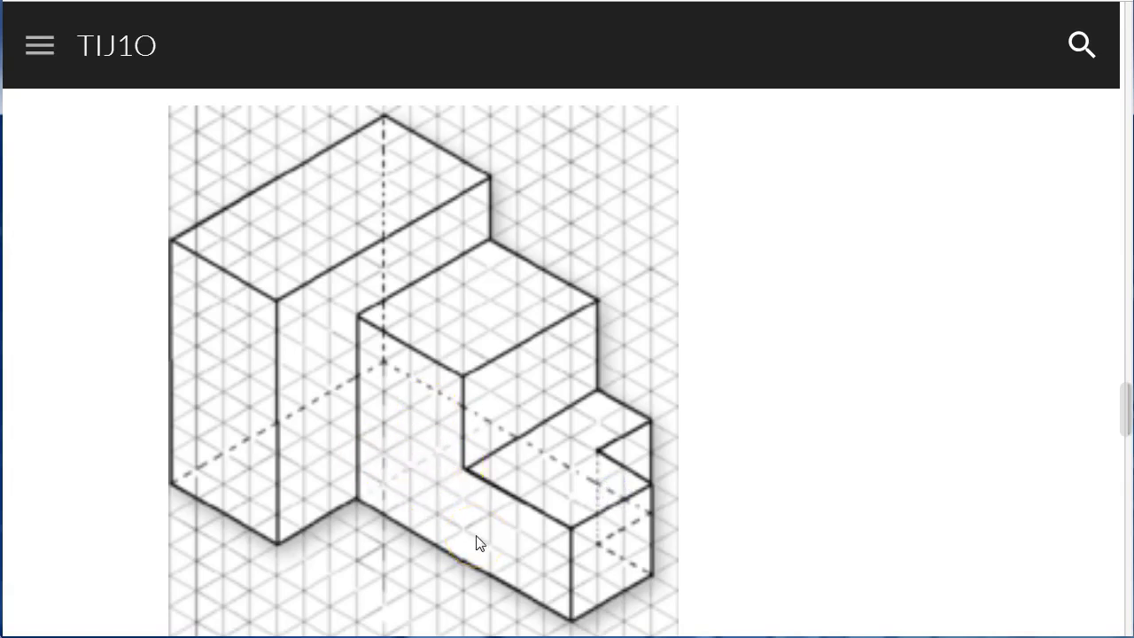
pyautogui.hotkey('alt', 'Tab')
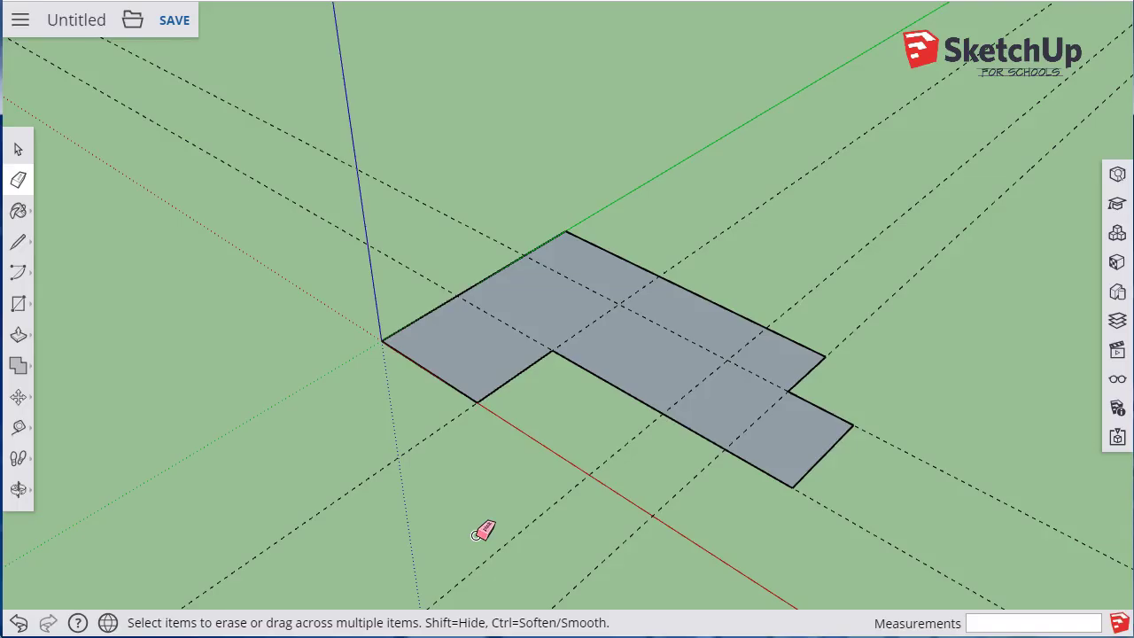
pyautogui.click(17, 242)
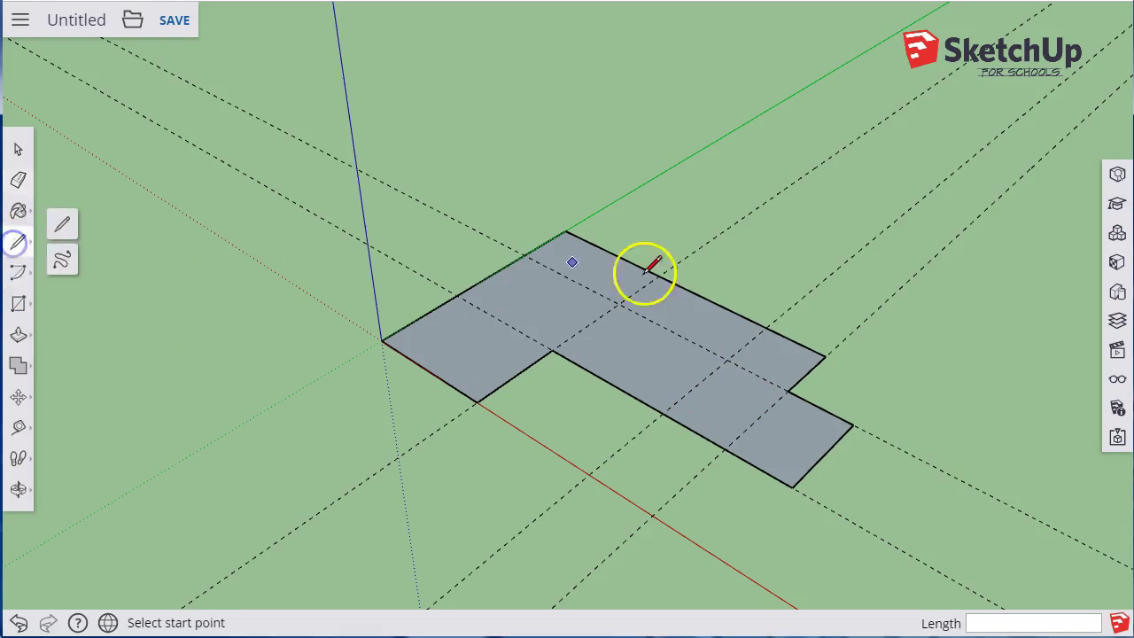
pyautogui.click(765, 328)
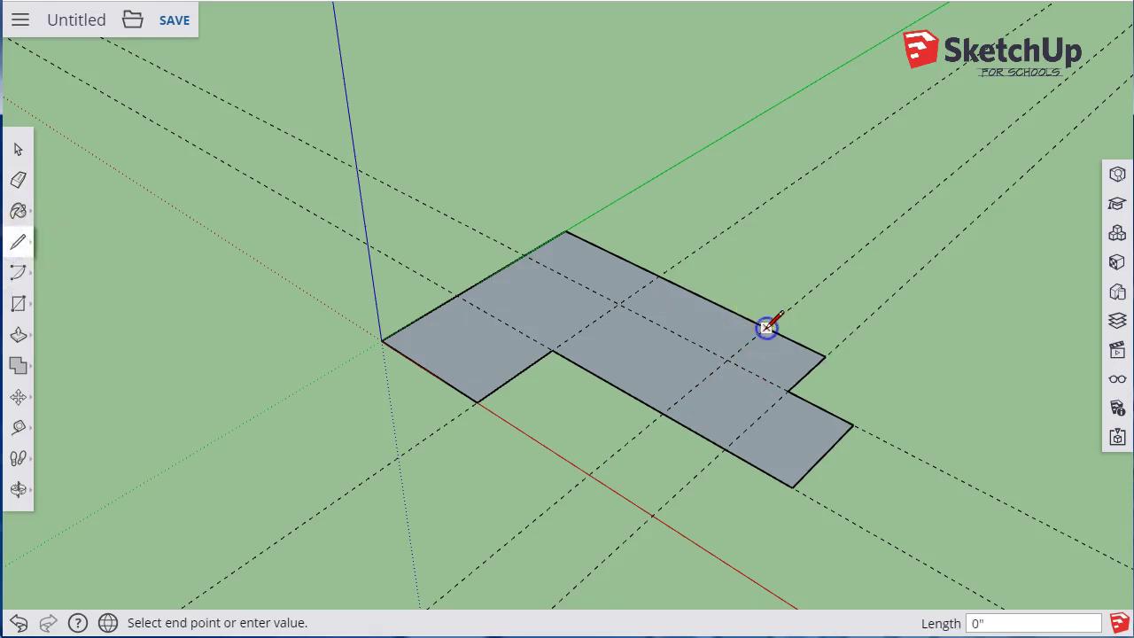
pyautogui.click(663, 414)
pyautogui.click(664, 413)
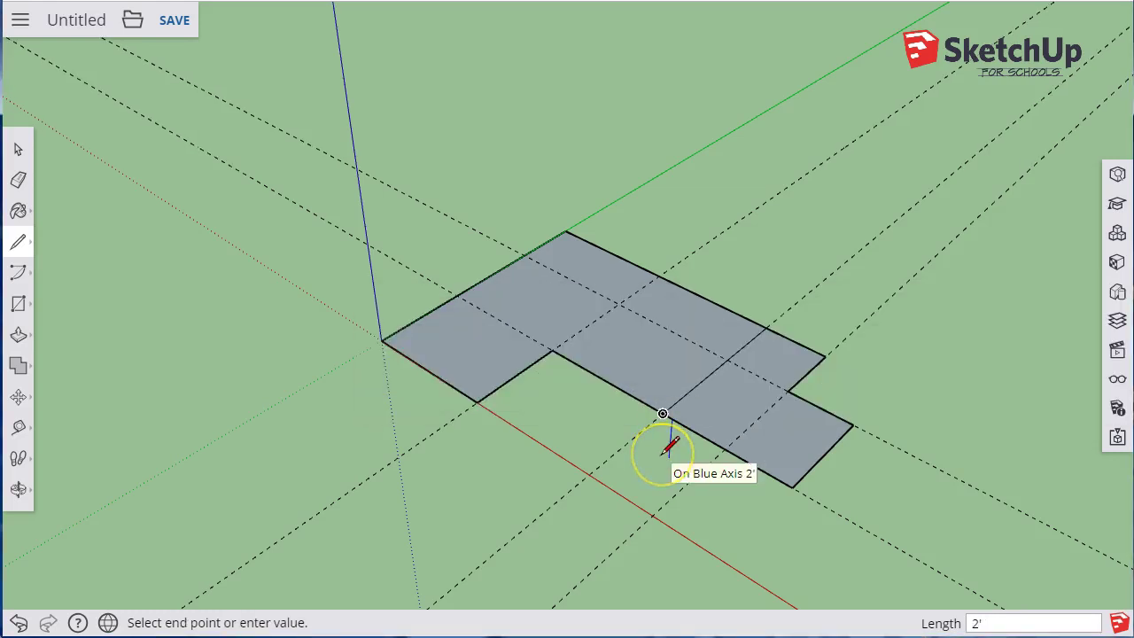
pyautogui.press('Escape')
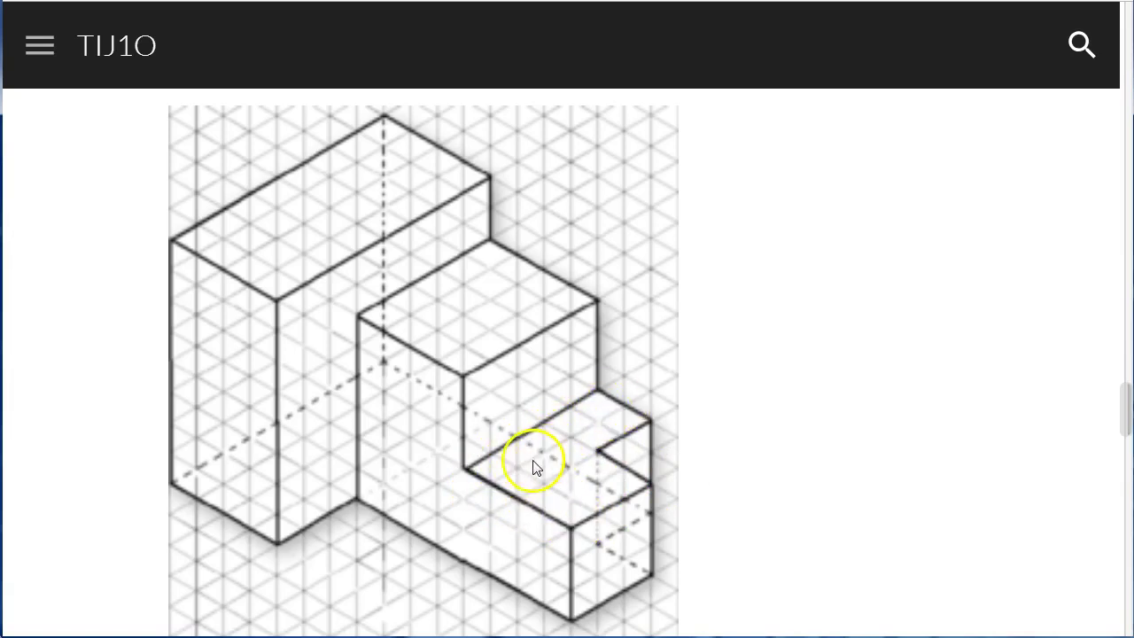
# Draw a second 5' dividing line along the guide from the footprint's inner corner to the back edge.
pyautogui.hotkey('alt', 'Tab')
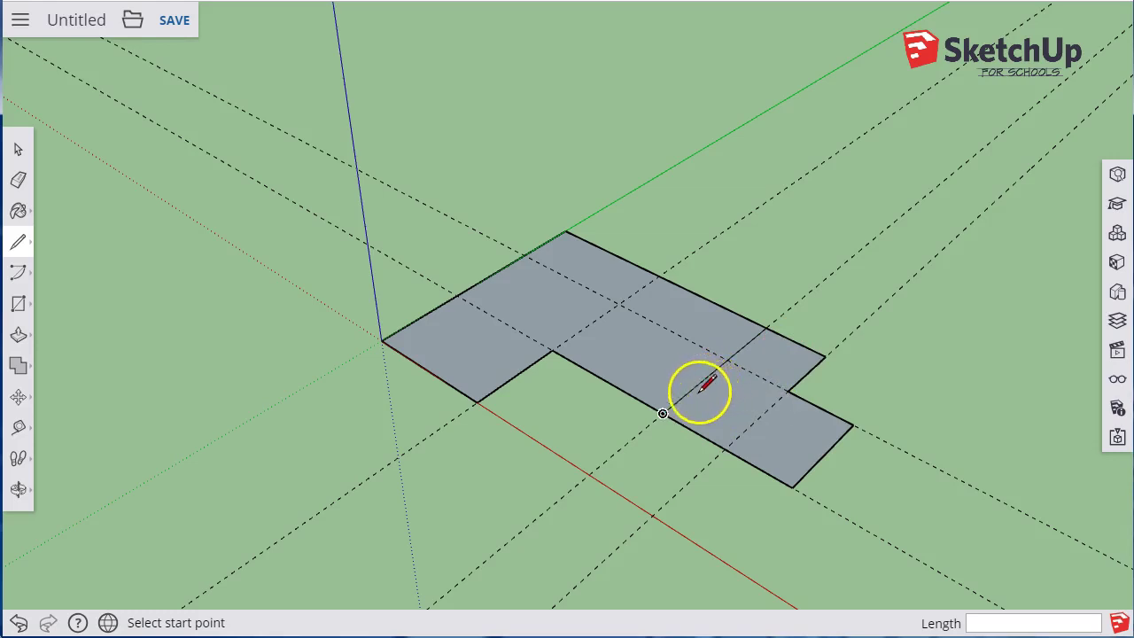
pyautogui.click(551, 350)
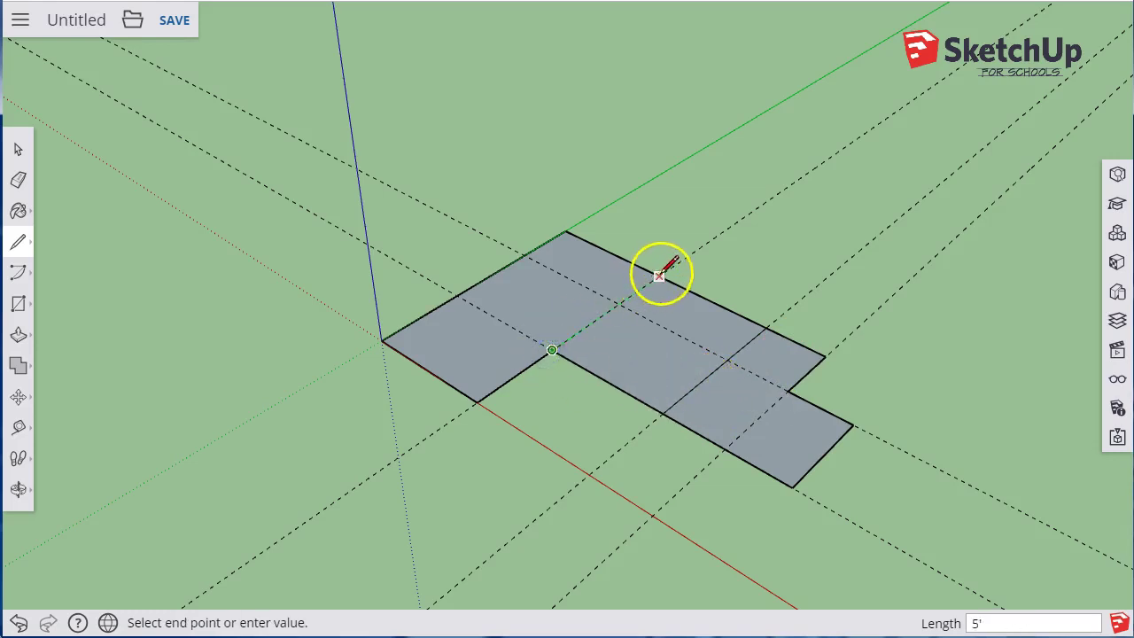
pyautogui.click(659, 277)
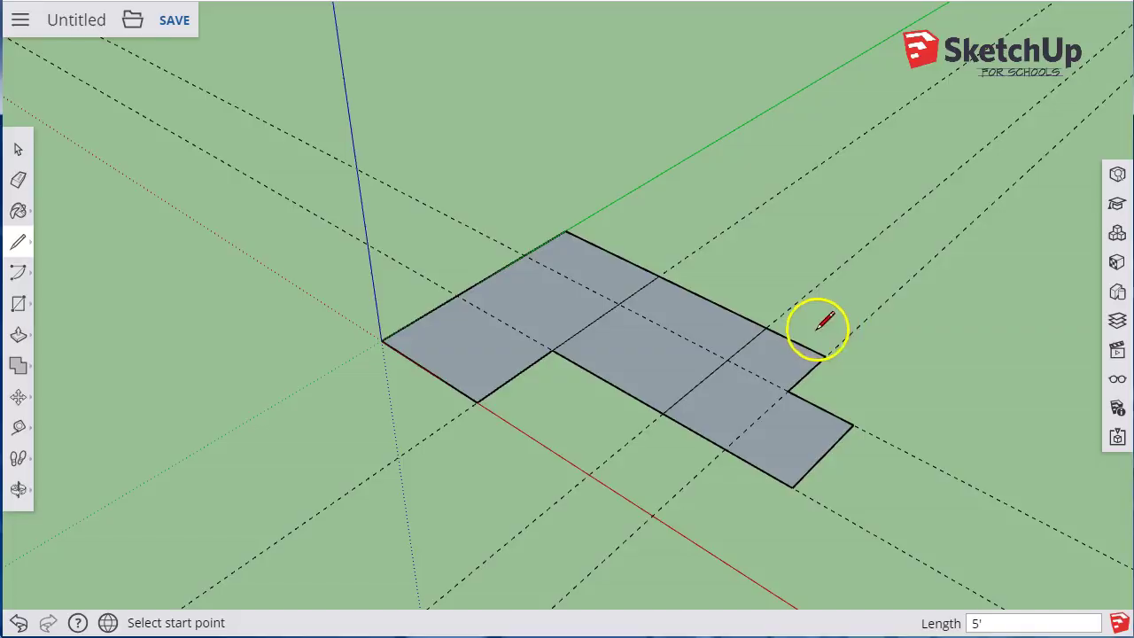
# Check the tallest block in the reference drawing and push/pull the footprint section at the origin up 8'.
pyautogui.hotkey('alt', 'Tab')
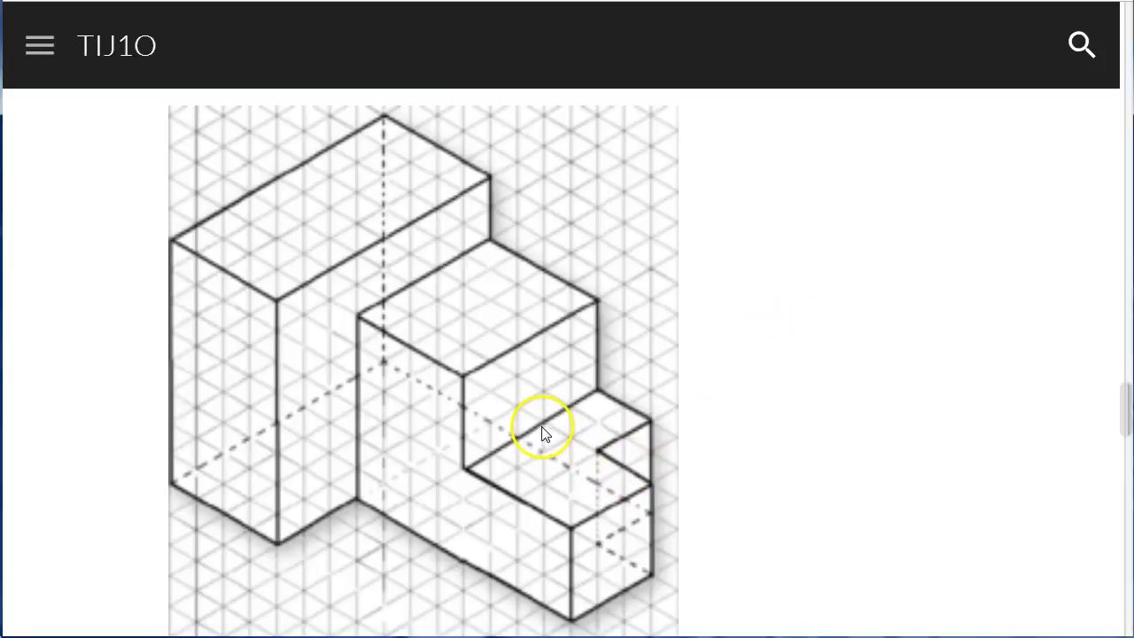
pyautogui.hotkey('ctrl', 'Tab')
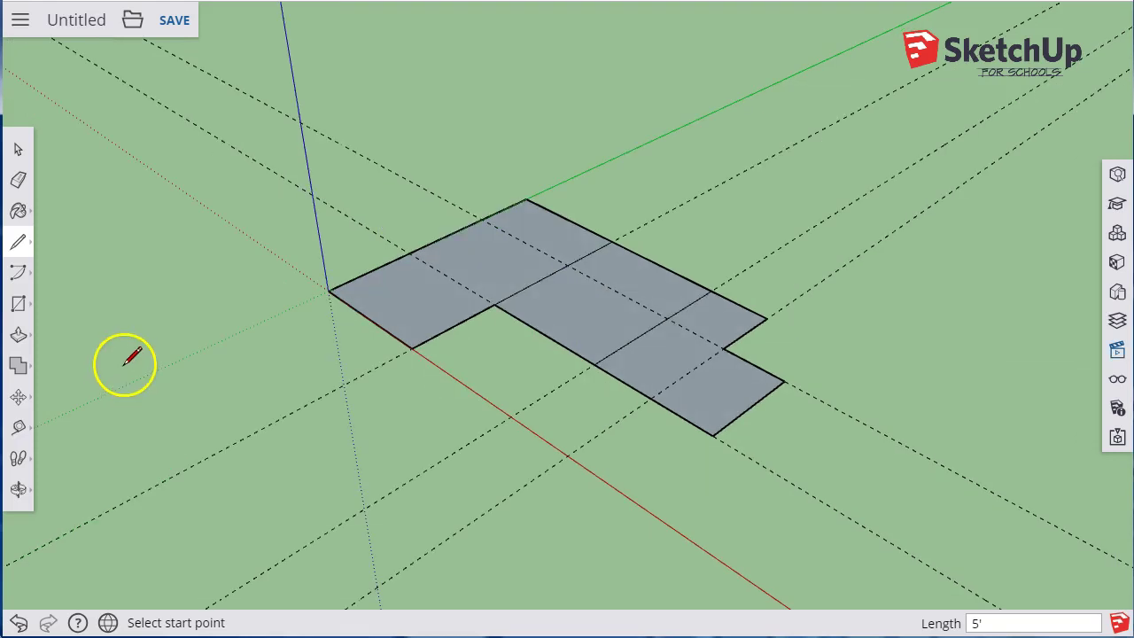
pyautogui.click(18, 339)
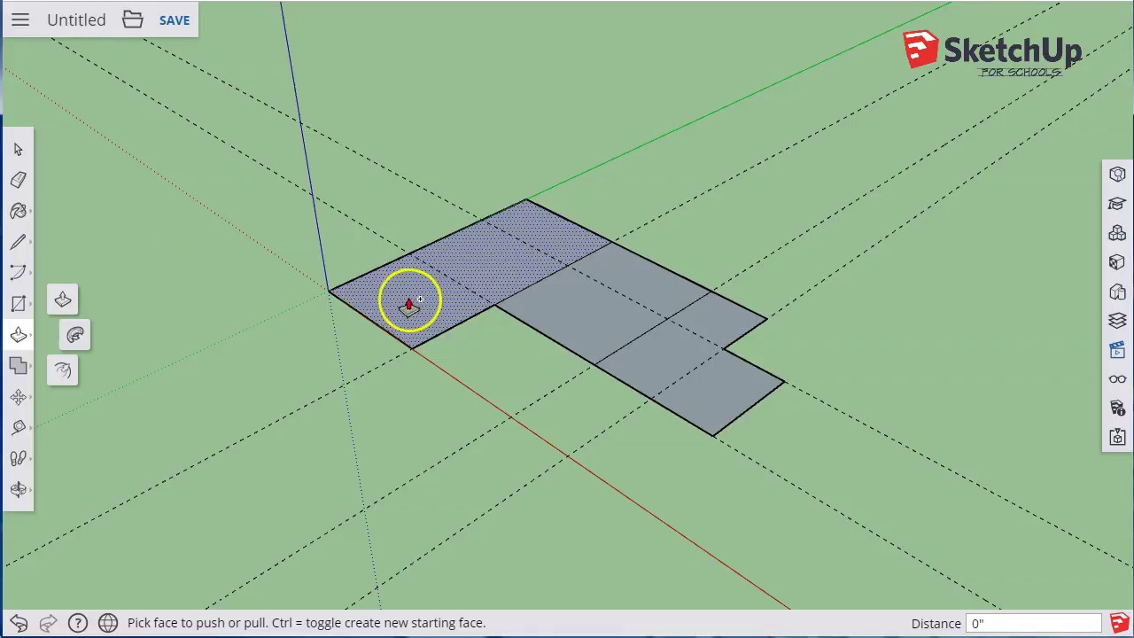
pyautogui.click(410, 304)
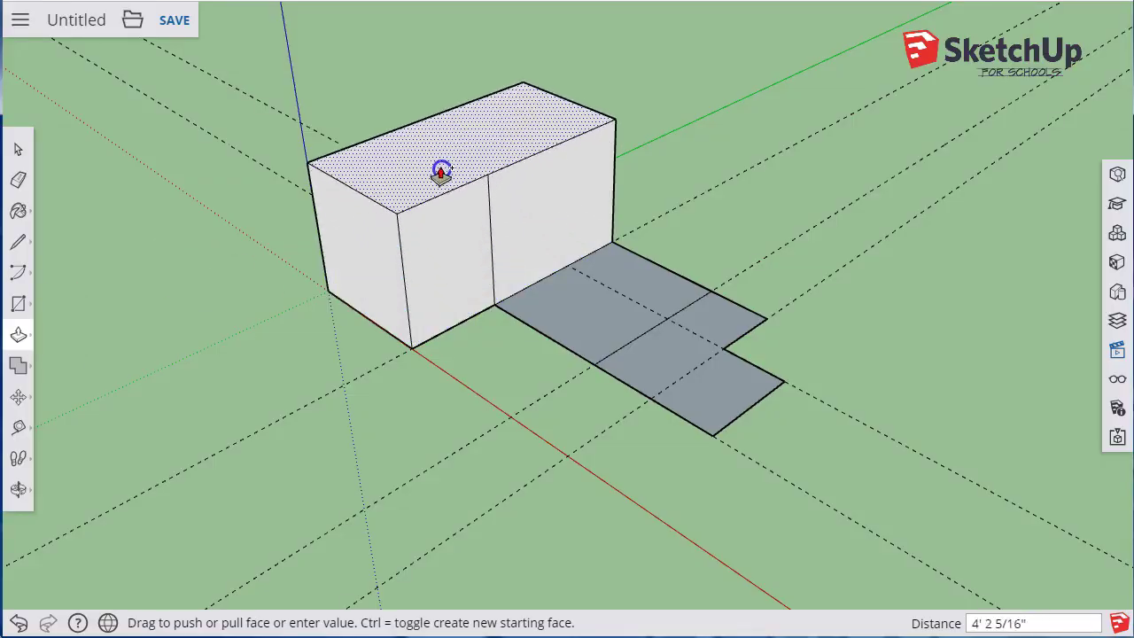
pyautogui.click(435, 139)
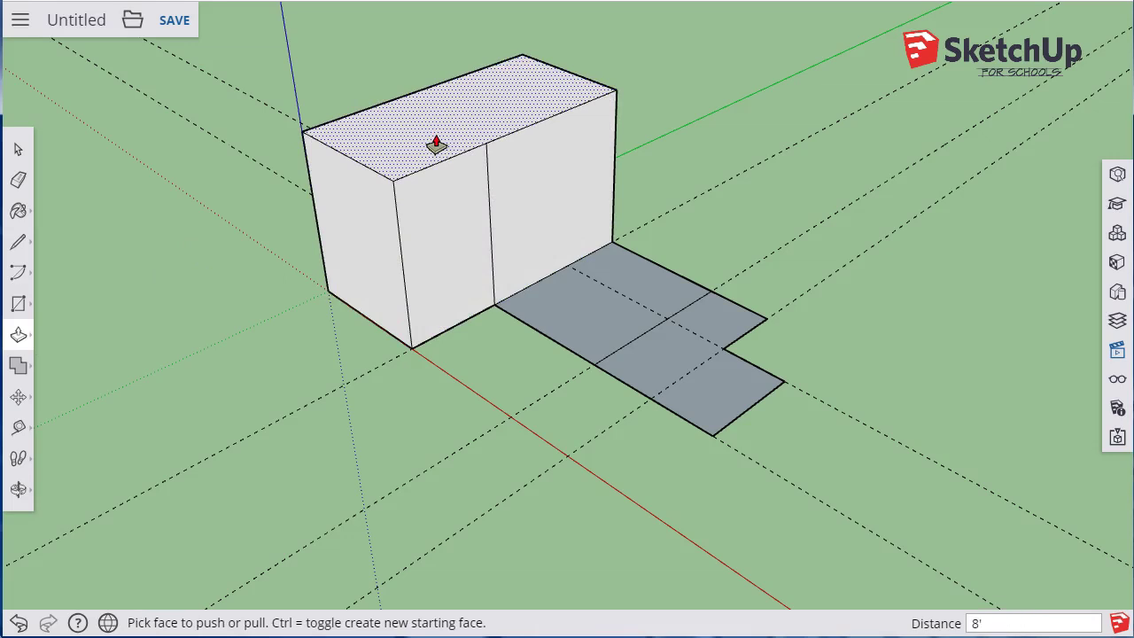
pyautogui.click(436, 145)
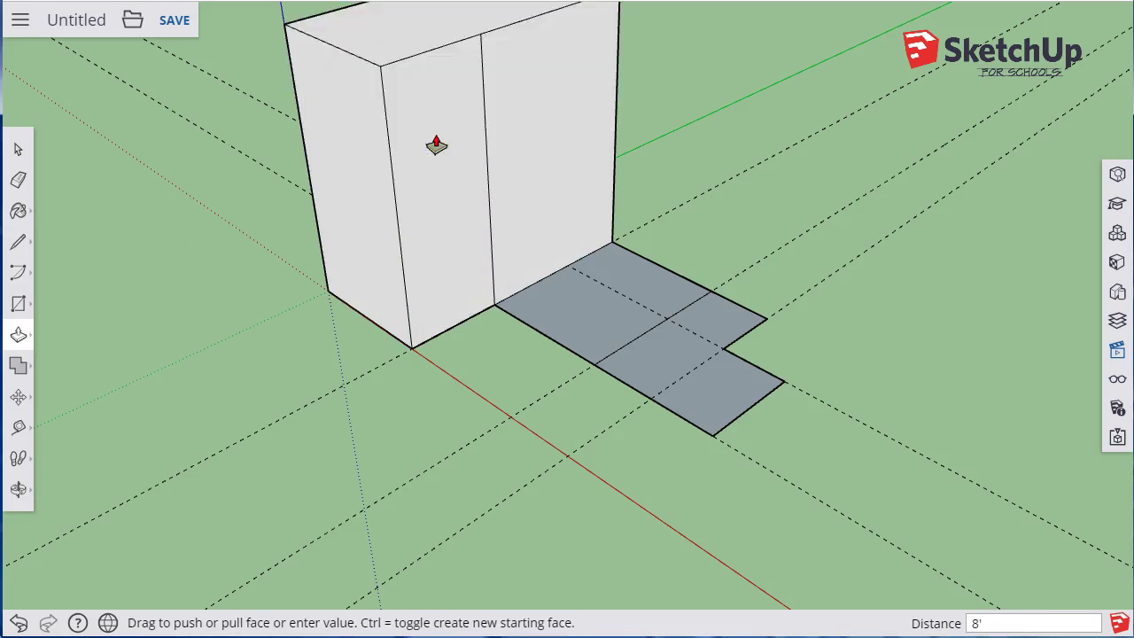
pyautogui.click(436, 144)
# Check the middle block in the reference drawing and push/pull the middle footprint section up 6'.
pyautogui.scroll(-3, 496, 168)
pyautogui.hotkey('alt', 'Tab')
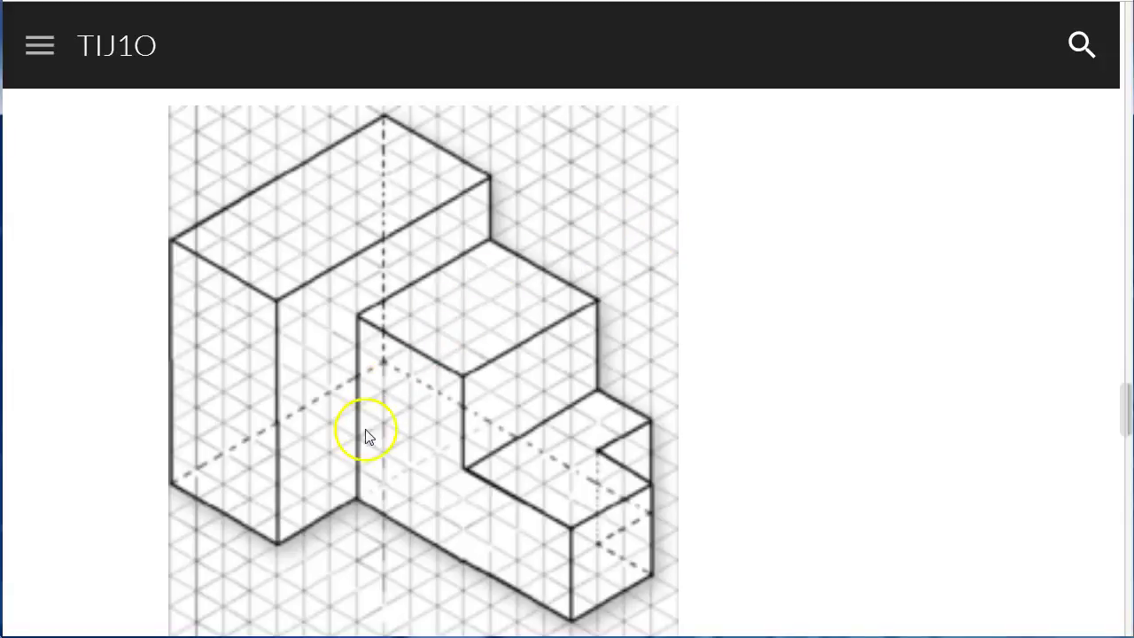
pyautogui.hotkey('alt', 'Tab')
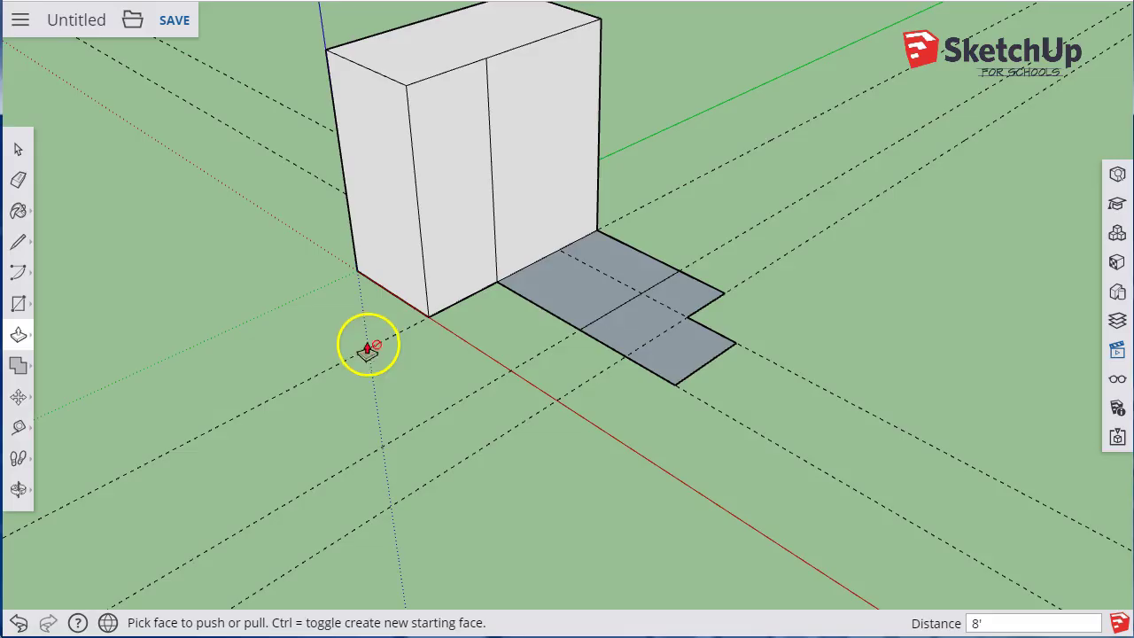
pyautogui.click(587, 305)
pyautogui.moveTo(586, 305); pyautogui.dragTo(613, 177)
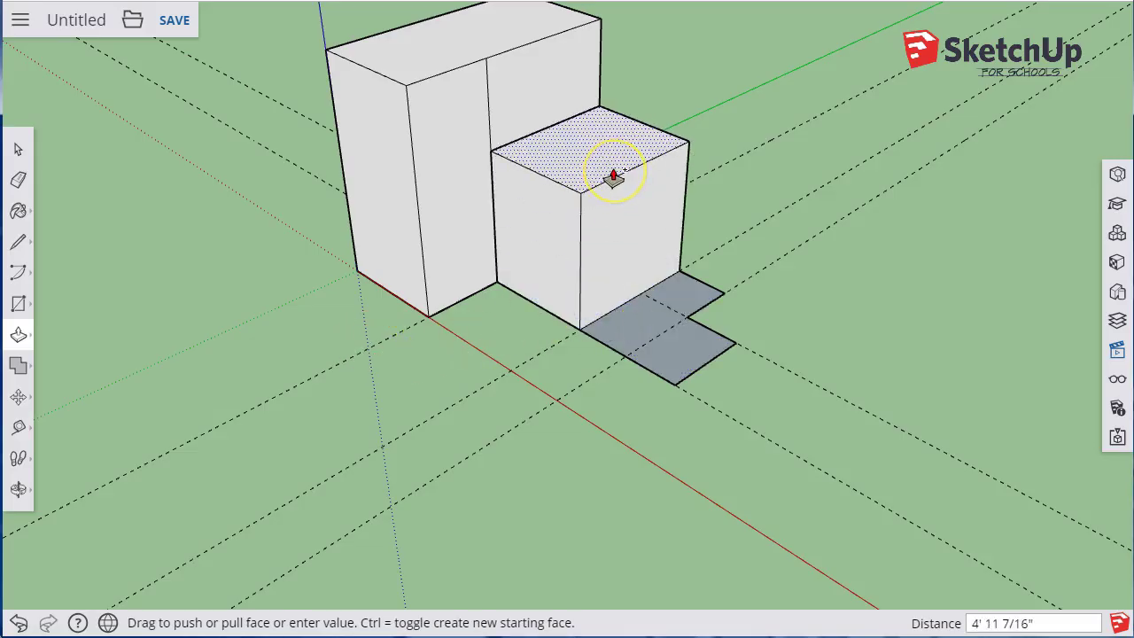
pyautogui.write('6')
pyautogui.press('Return')
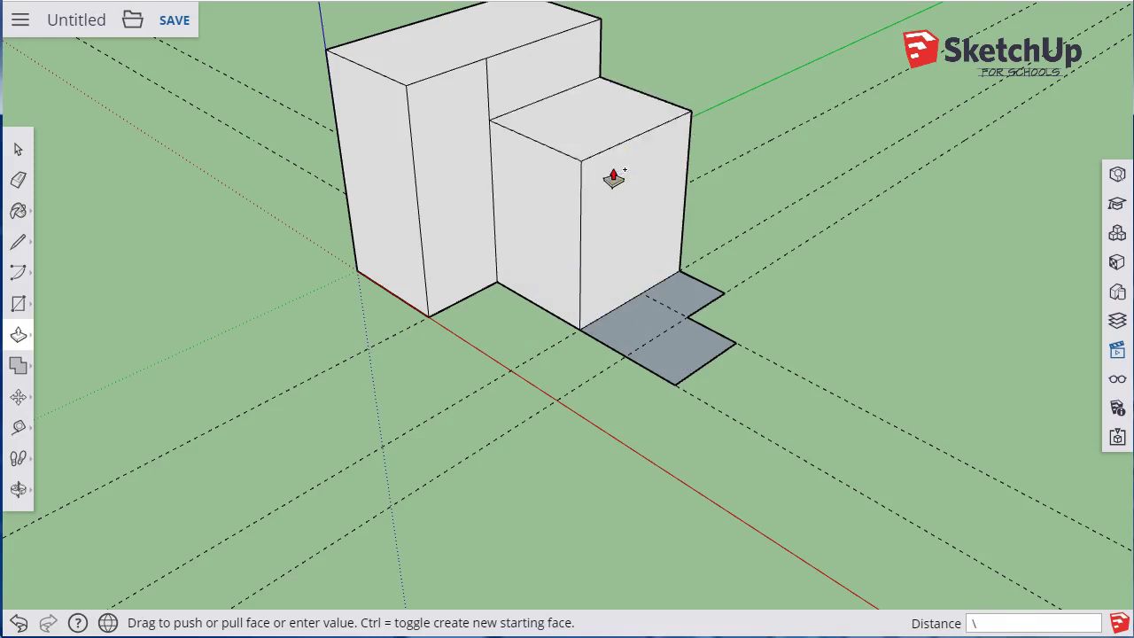
# Check the lowest block in the reference drawing and push/pull the notched end section up 3'.
pyautogui.hotkey('alt', 'Tab')
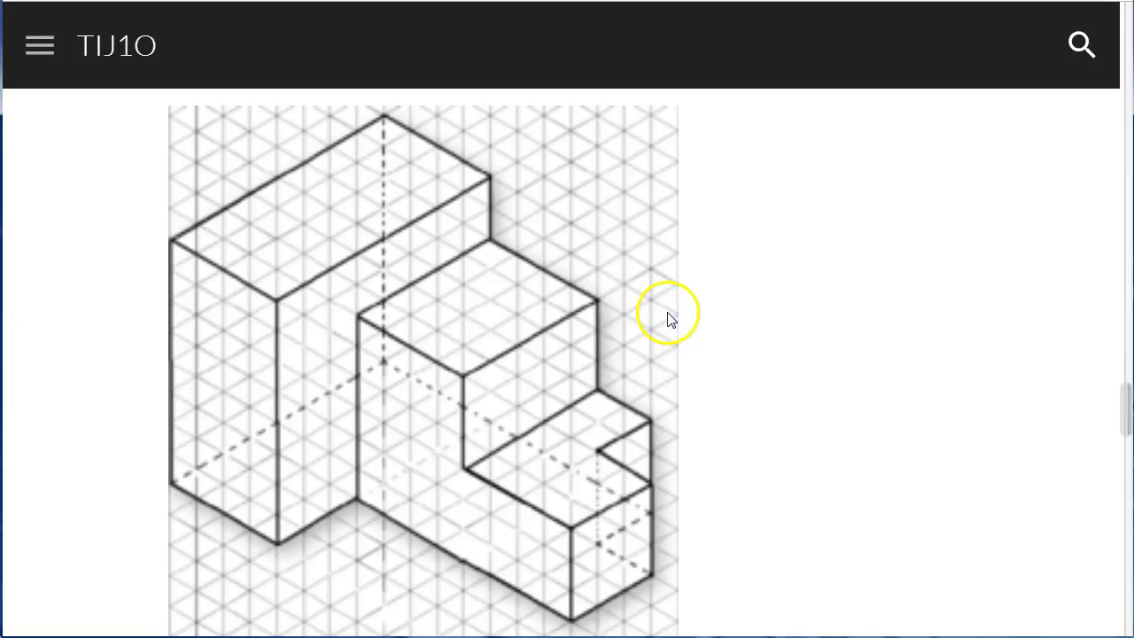
pyautogui.hotkey('alt', 'Tab')
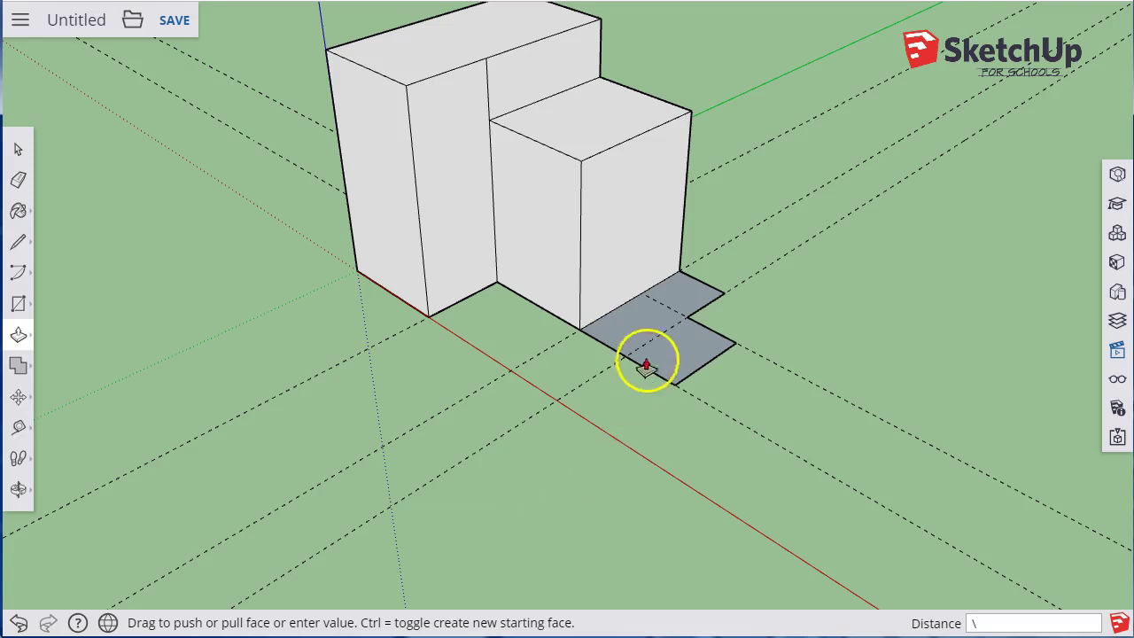
pyautogui.moveTo(641, 333); pyautogui.dragTo(650, 287)
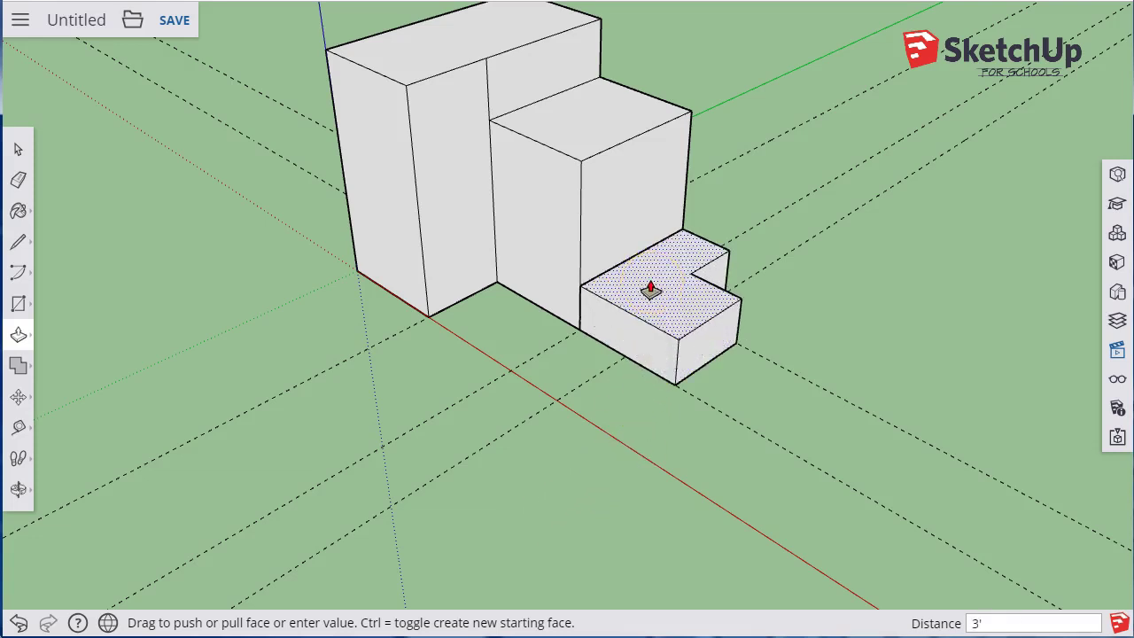
pyautogui.write("3'")
pyautogui.press('Return')
# Compare the stepped block with the reference drawing and zoom to the extents of the model.
pyautogui.hotkey('alt', 'Tab')
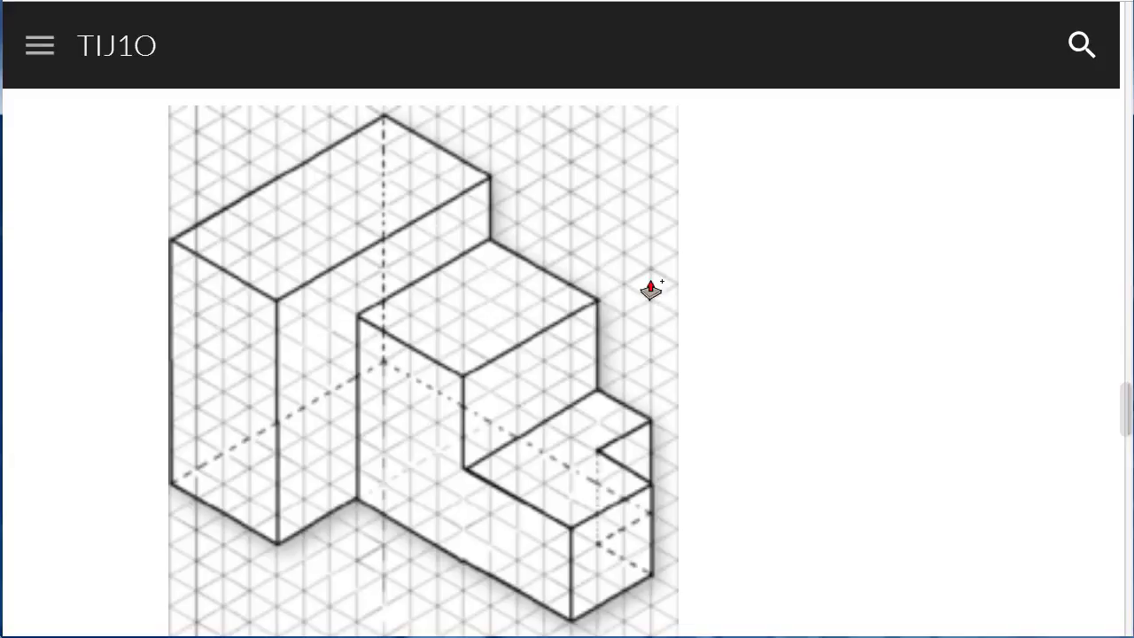
pyautogui.hotkey('alt', 'Tab')
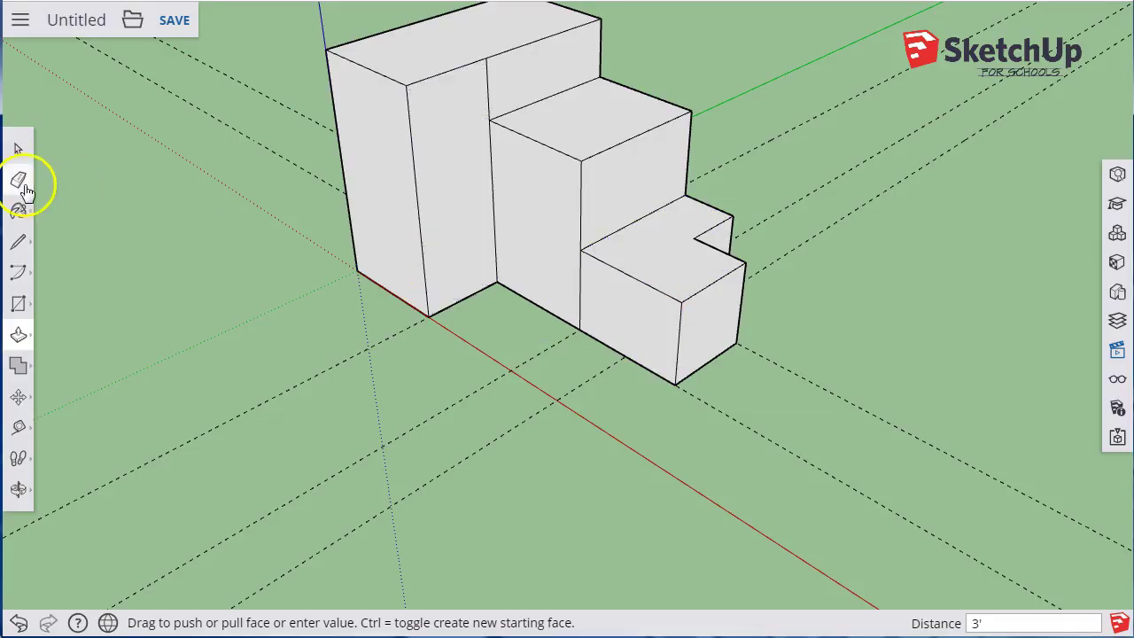
pyautogui.scroll(-1, 473, 250)
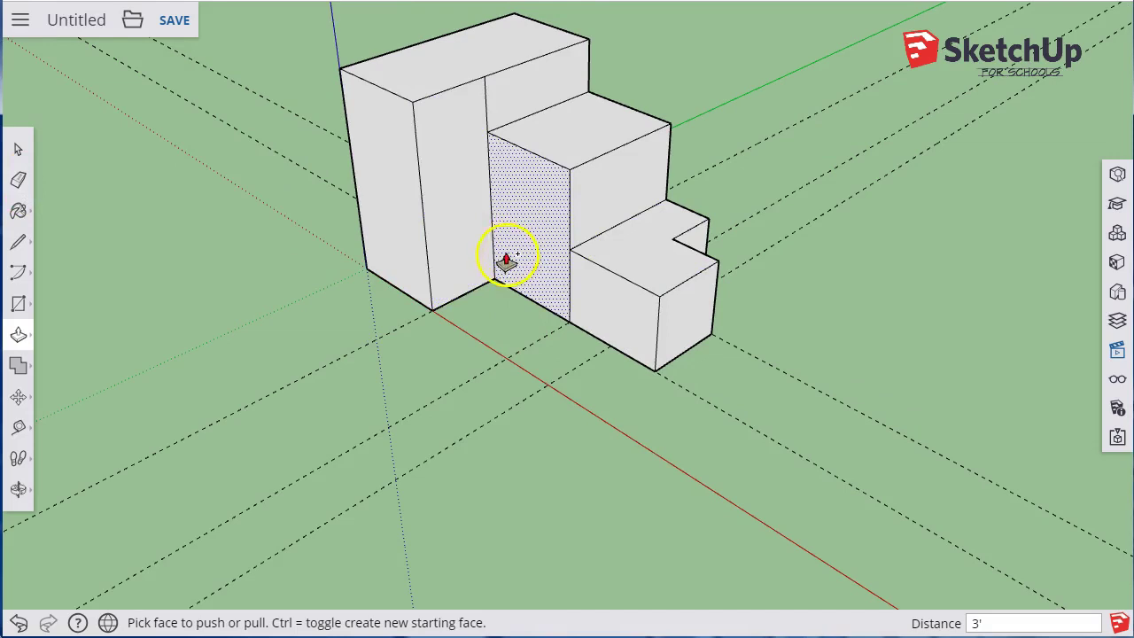
pyautogui.scroll(5, 491, 202)
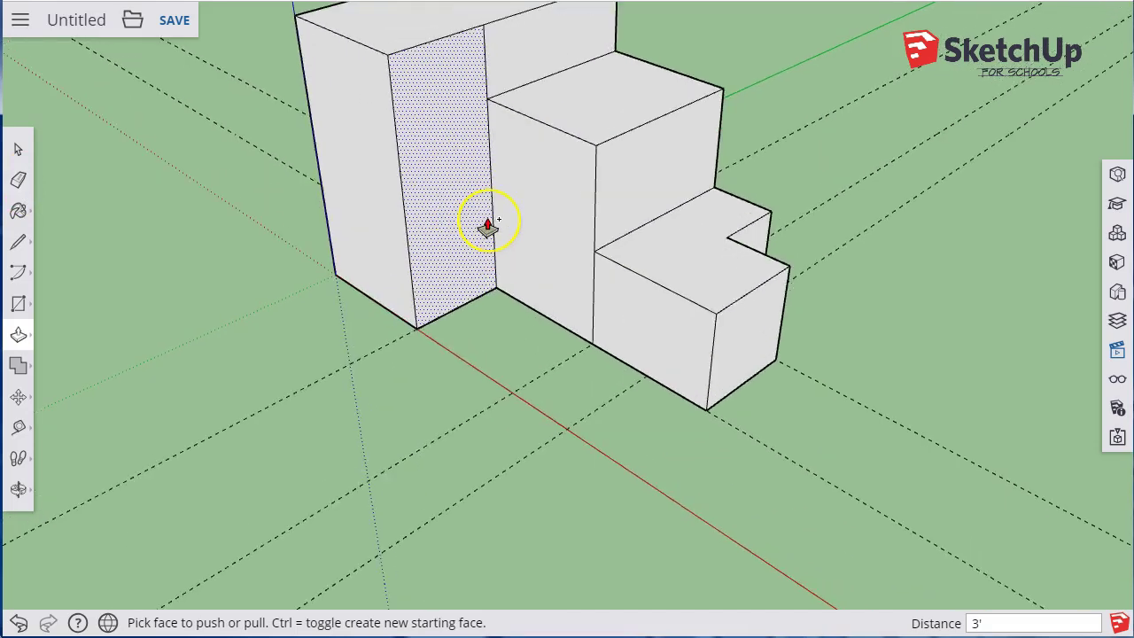
pyautogui.click(18, 489)
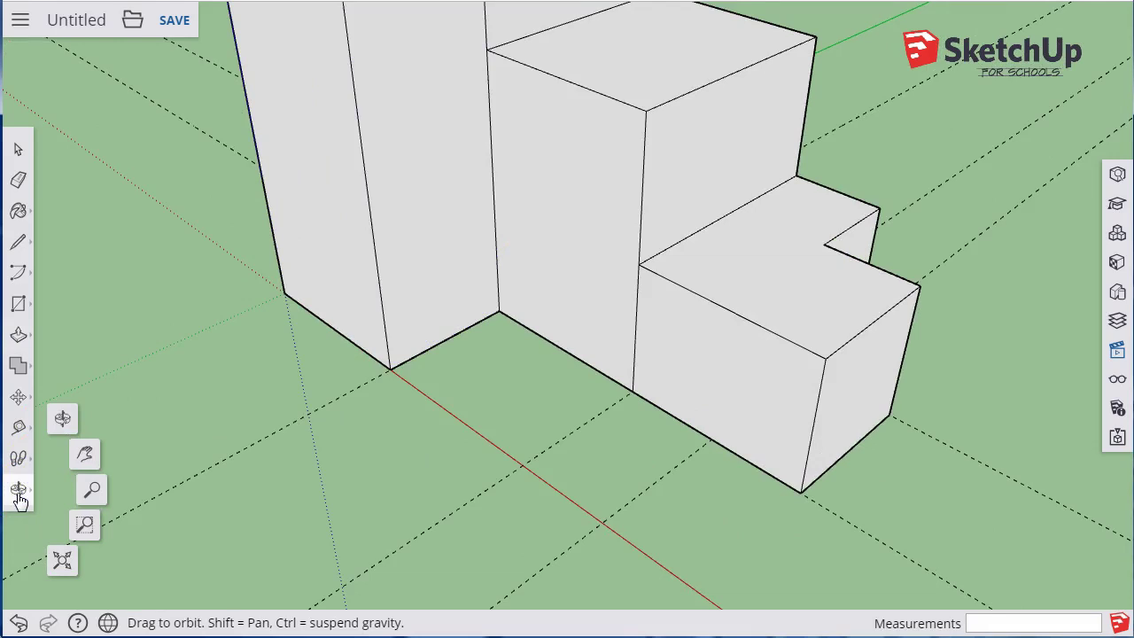
pyautogui.click(58, 563)
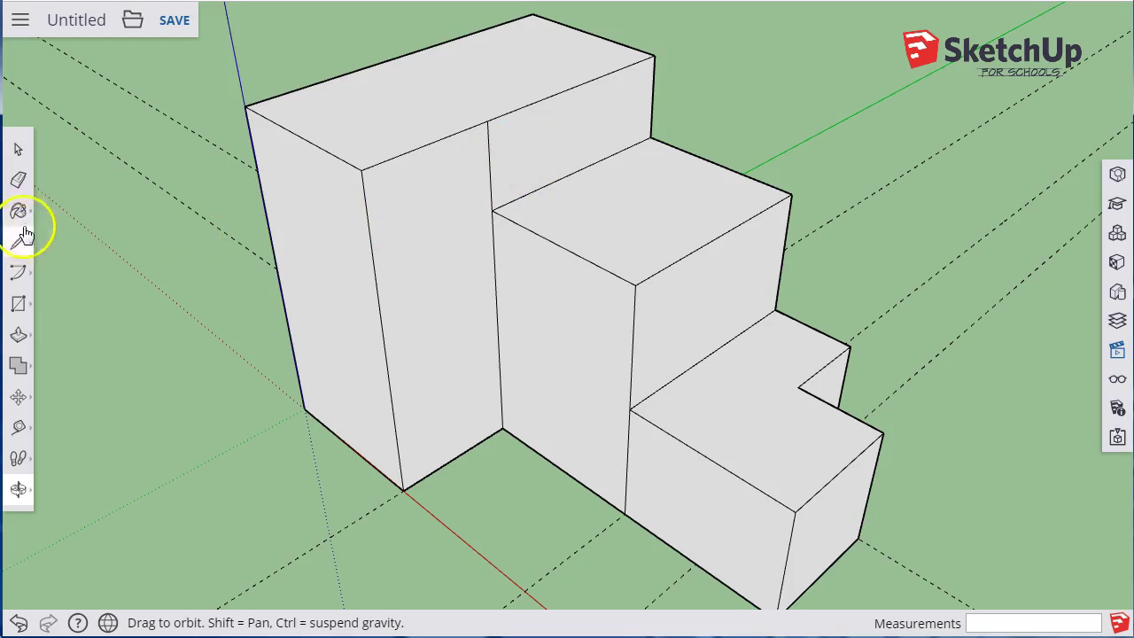
# Erase the leftover seam lines between the blocks on the front side faces and compare the result with the reference drawing.
pyautogui.click(16, 177)
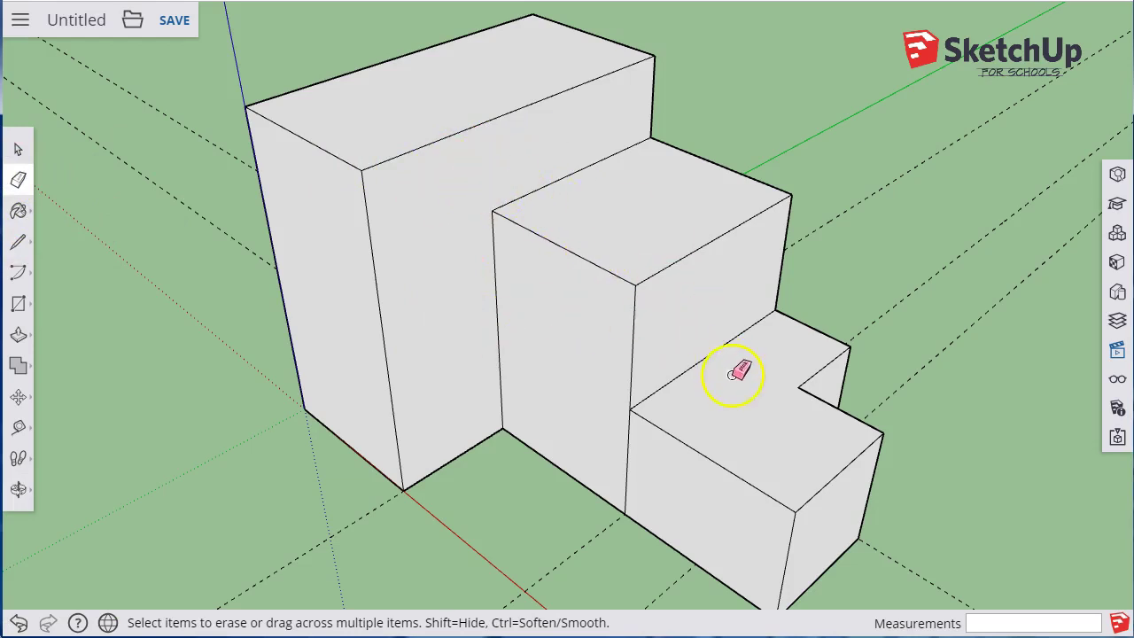
pyautogui.click(610, 455)
pyautogui.hotkey('alt', 'Tab')
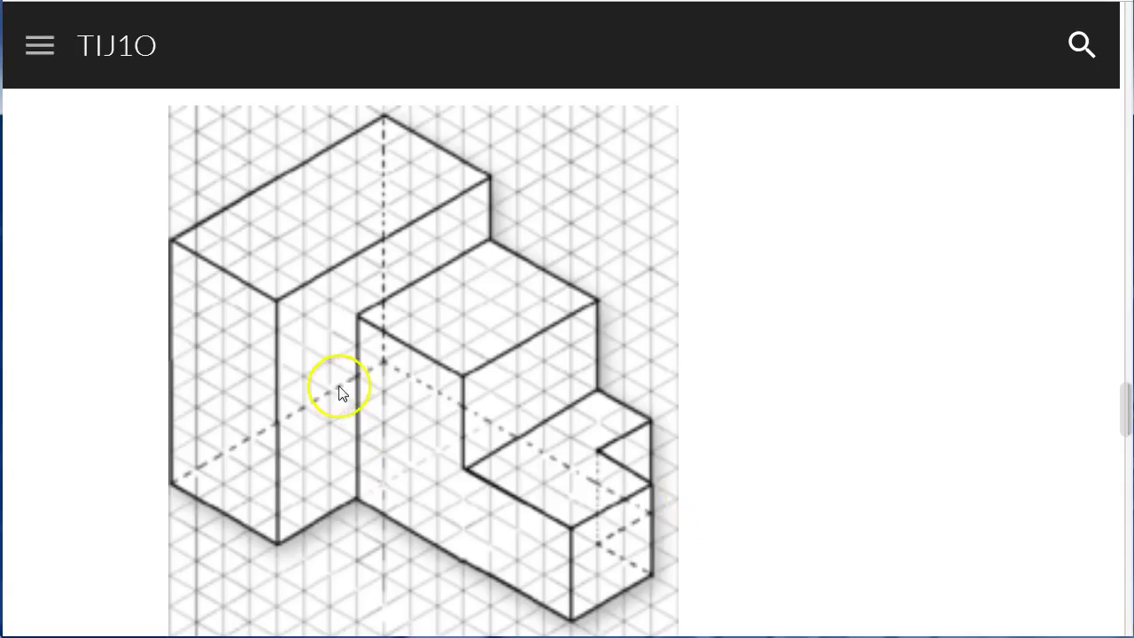
pyautogui.hotkey('alt', 'Tab')
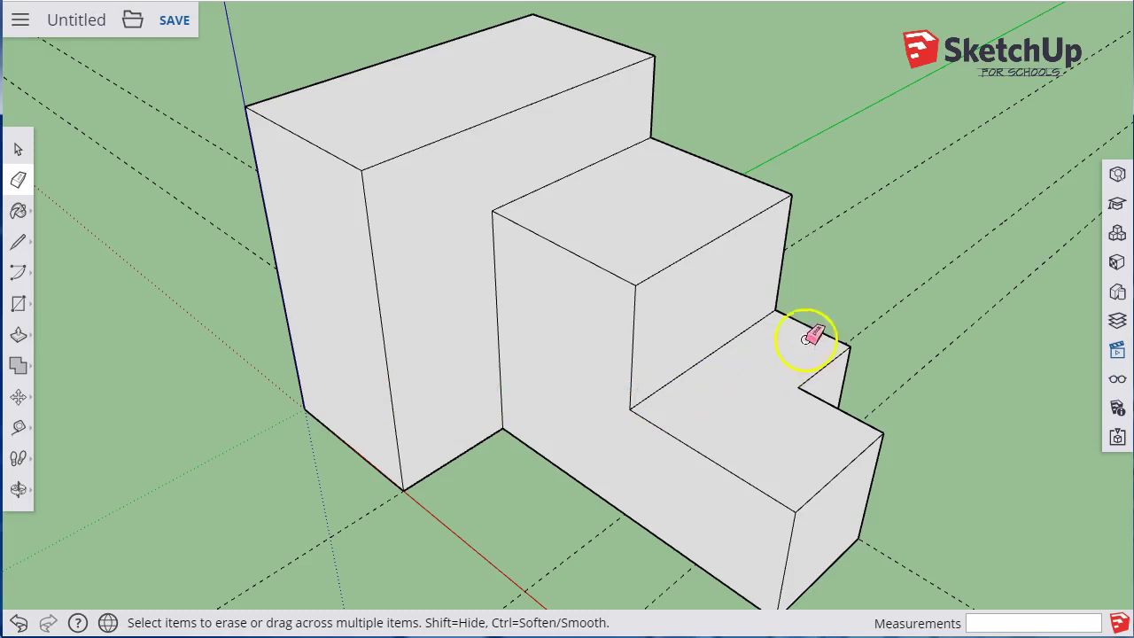
# Erase the leftover vertical seam lines between the three blocks on the back face of the model.
pyautogui.scroll(3, 884, 284)
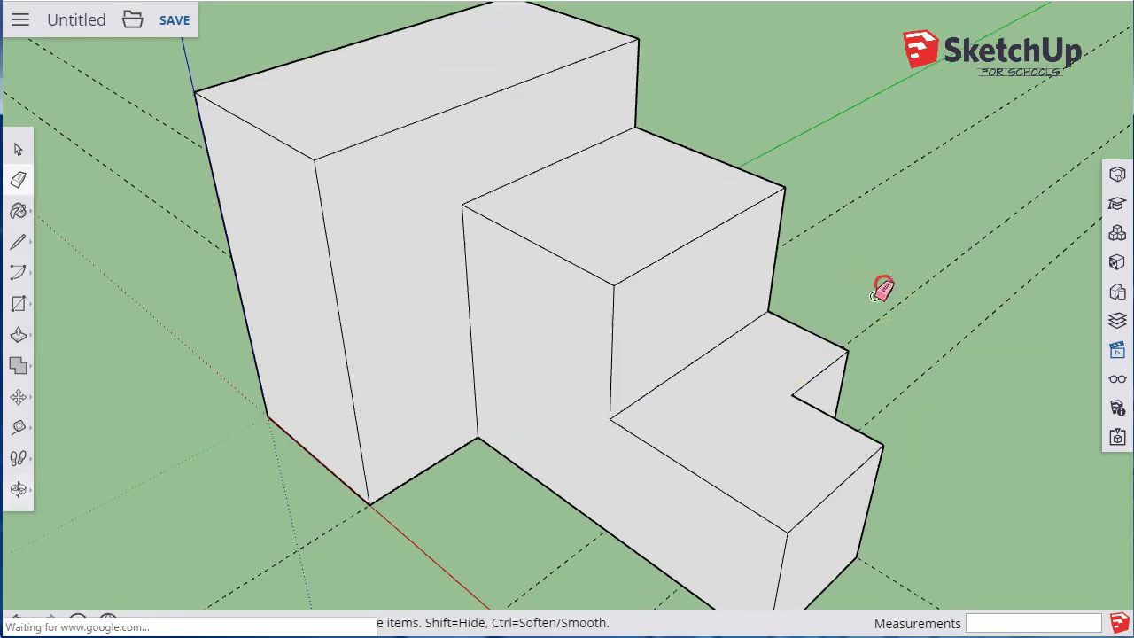
pyautogui.scroll(-4, 835, 296)
pyautogui.moveTo(901, 286)
pyautogui.mouseDown(button='middle')
pyautogui.moveTo(317, 328)
pyautogui.moveTo(82, 243)
pyautogui.mouseUp(button='middle')
pyautogui.click(531, 480)
pyautogui.moveTo(536, 478); pyautogui.dragTo(549, 478)
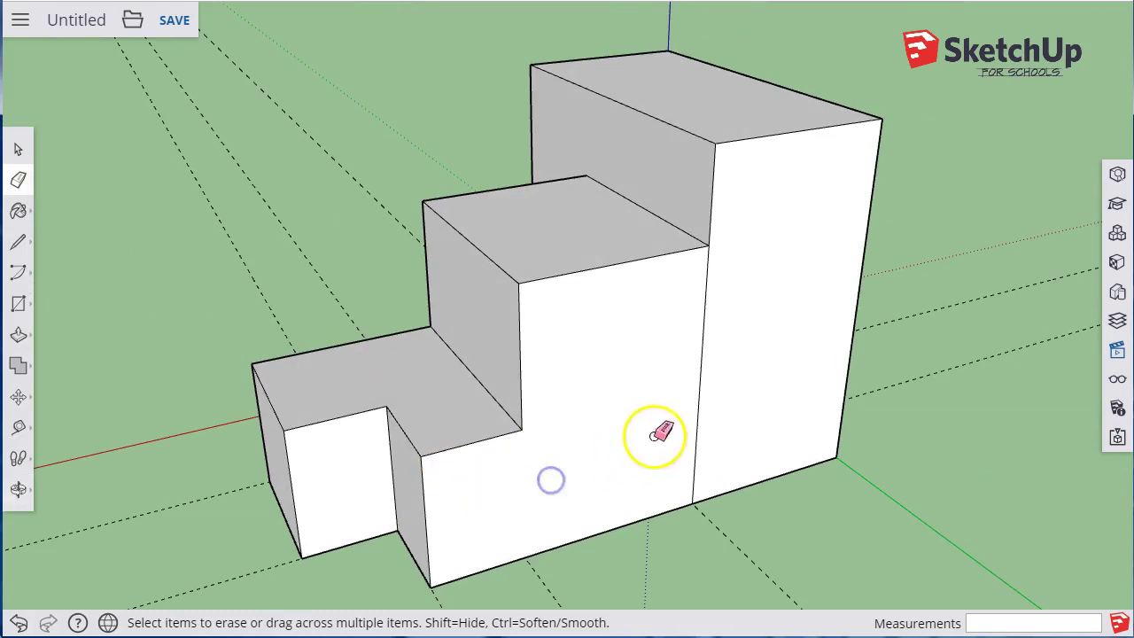
pyautogui.moveTo(658, 435); pyautogui.dragTo(716, 425)
# Erase all the dashed construction guides around the stepped block.
pyautogui.moveTo(772, 514); pyautogui.dragTo(796, 438)
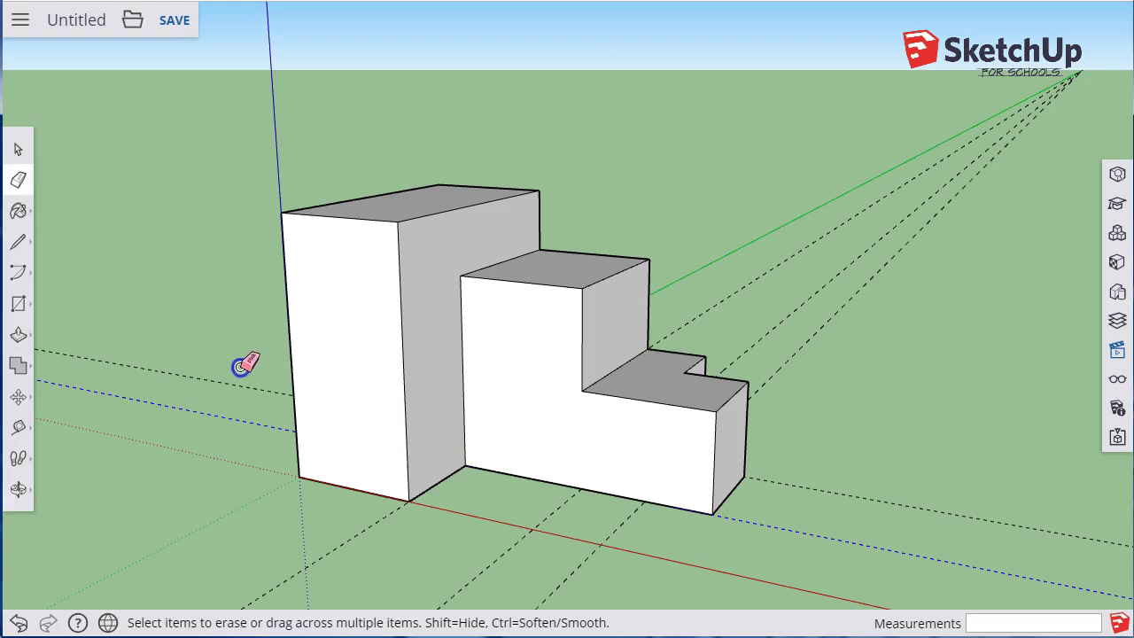
pyautogui.moveTo(880, 309); pyautogui.dragTo(758, 296)
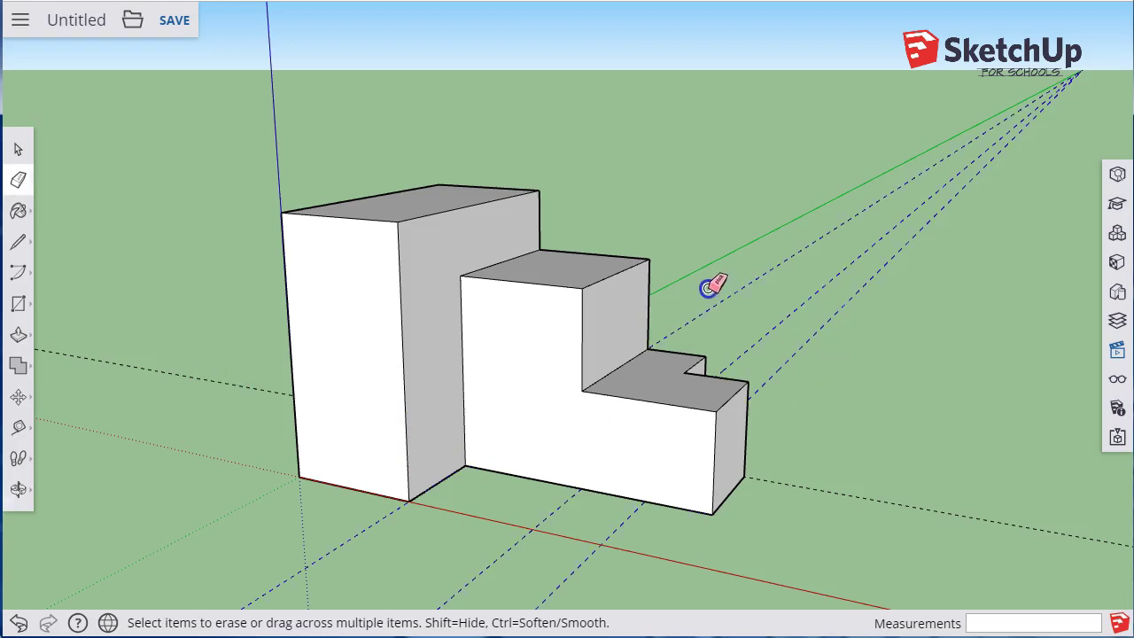
pyautogui.moveTo(935, 411); pyautogui.dragTo(856, 507)
pyautogui.moveTo(769, 542); pyautogui.dragTo(467, 523)
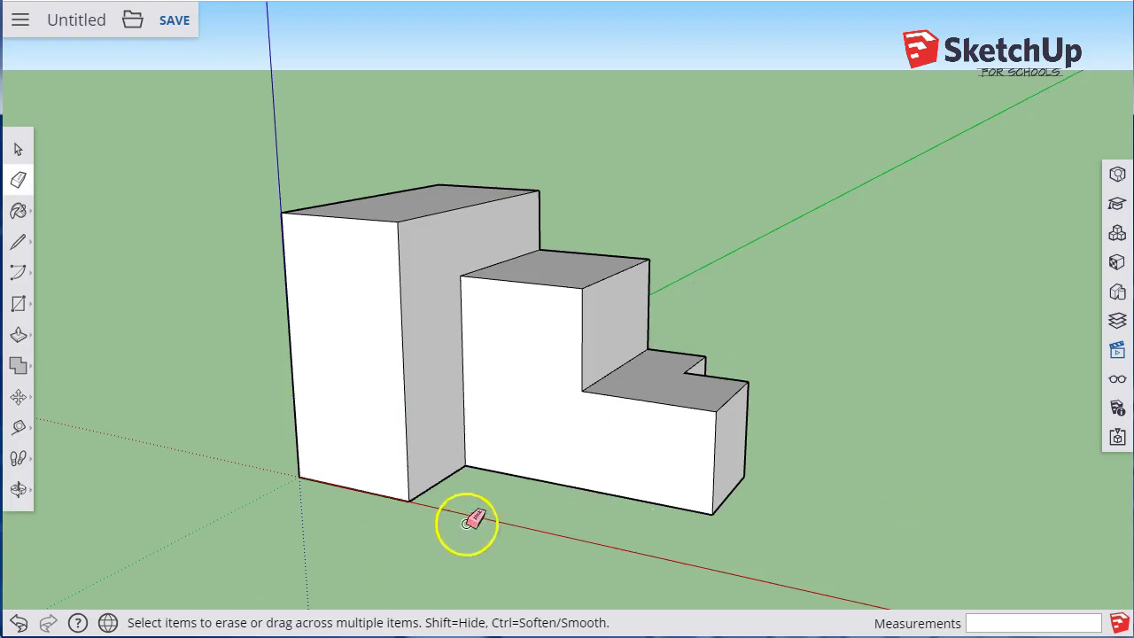
# Erase the dividing lines on the underside of the stepped block so the bottom is a single face.
pyautogui.moveTo(841, 453)
pyautogui.mouseDown(button='middle')
pyautogui.moveTo(747, 508)
pyautogui.moveTo(764, 516)
pyautogui.mouseUp(button='middle')
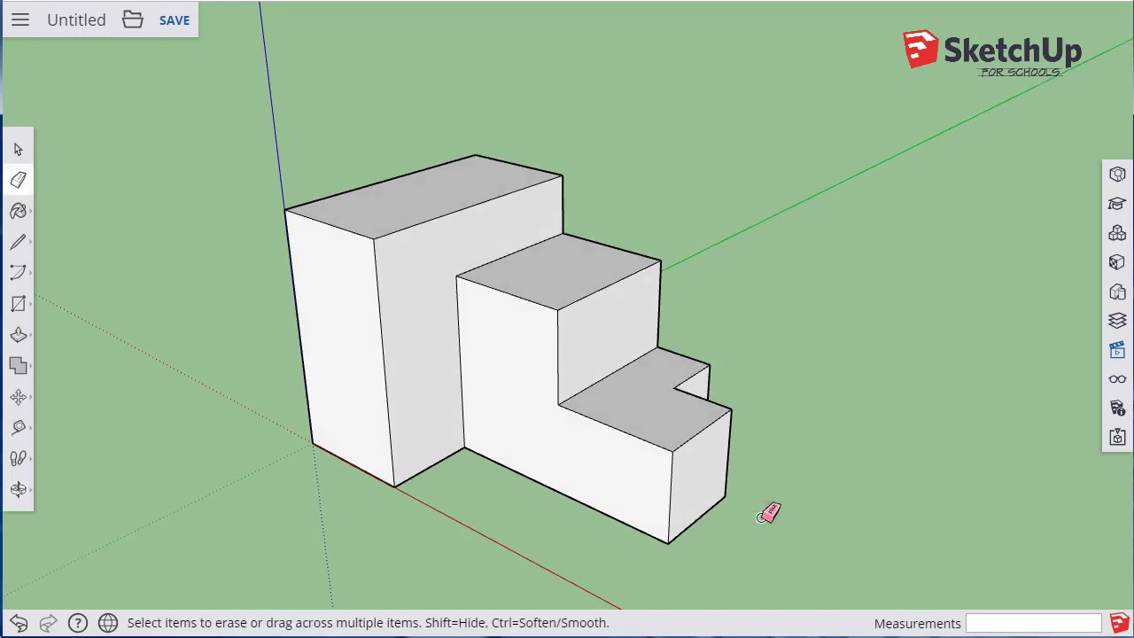
pyautogui.moveTo(760, 516)
pyautogui.mouseDown()
pyautogui.moveTo(640, 542)
pyautogui.moveTo(459, 556)
pyautogui.mouseUp()
pyautogui.moveTo(457, 556)
pyautogui.mouseDown(button='middle')
pyautogui.moveTo(440, 337)
pyautogui.moveTo(514, 185)
pyautogui.moveTo(562, 134)
pyautogui.moveTo(625, 23)
pyautogui.moveTo(631, 31)
pyautogui.mouseUp(button='middle')
pyautogui.moveTo(651, 390); pyautogui.dragTo(602, 420)
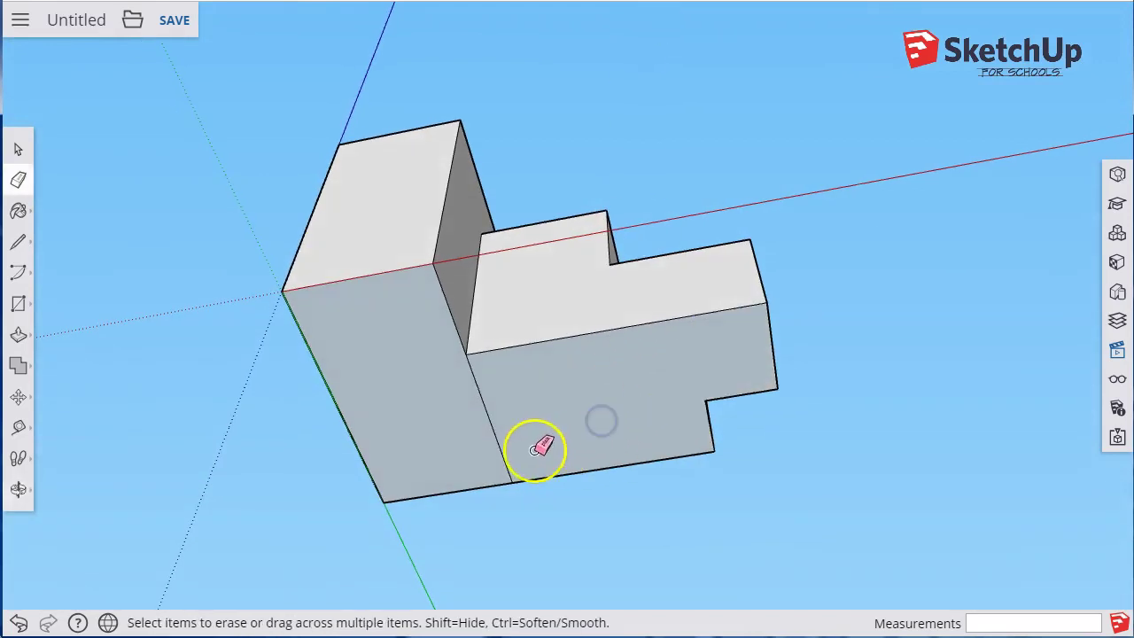
pyautogui.moveTo(510, 436); pyautogui.dragTo(430, 398)
pyautogui.click(417, 393)
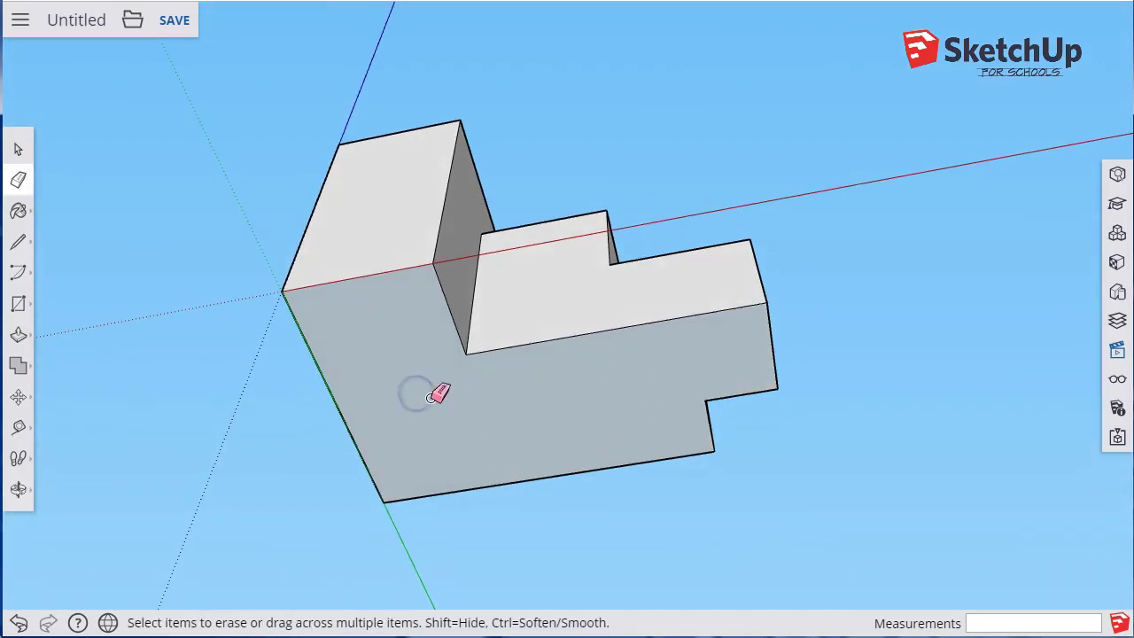
# Delete the bottom face of the stepped block and examine its hollow interior.
pyautogui.click(18, 149)
pyautogui.click(409, 345)
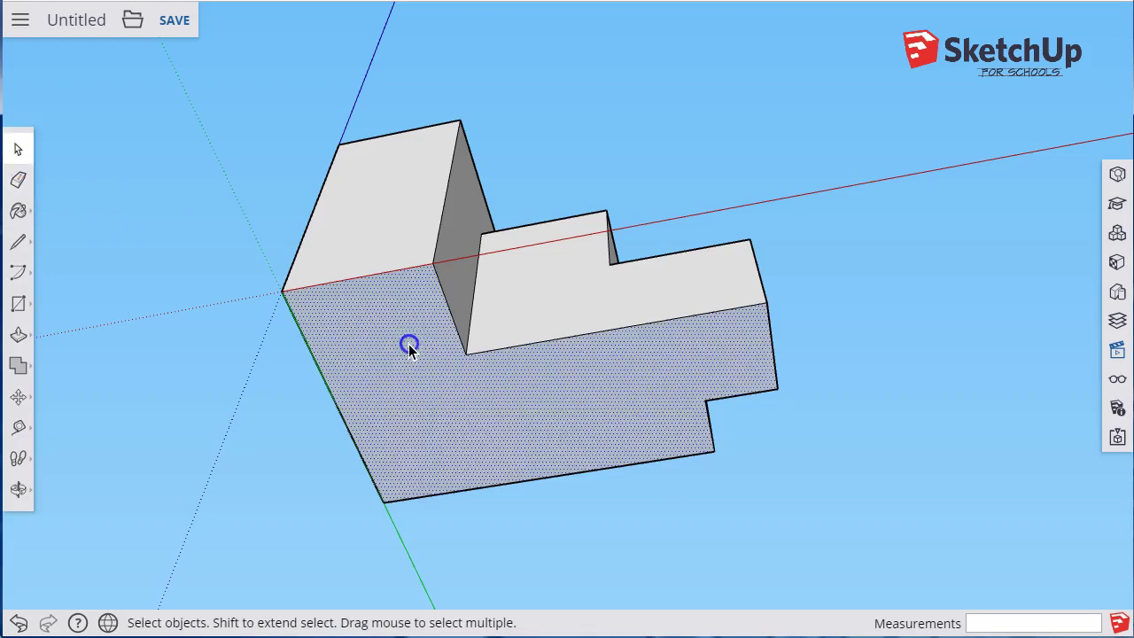
pyautogui.press('Delete')
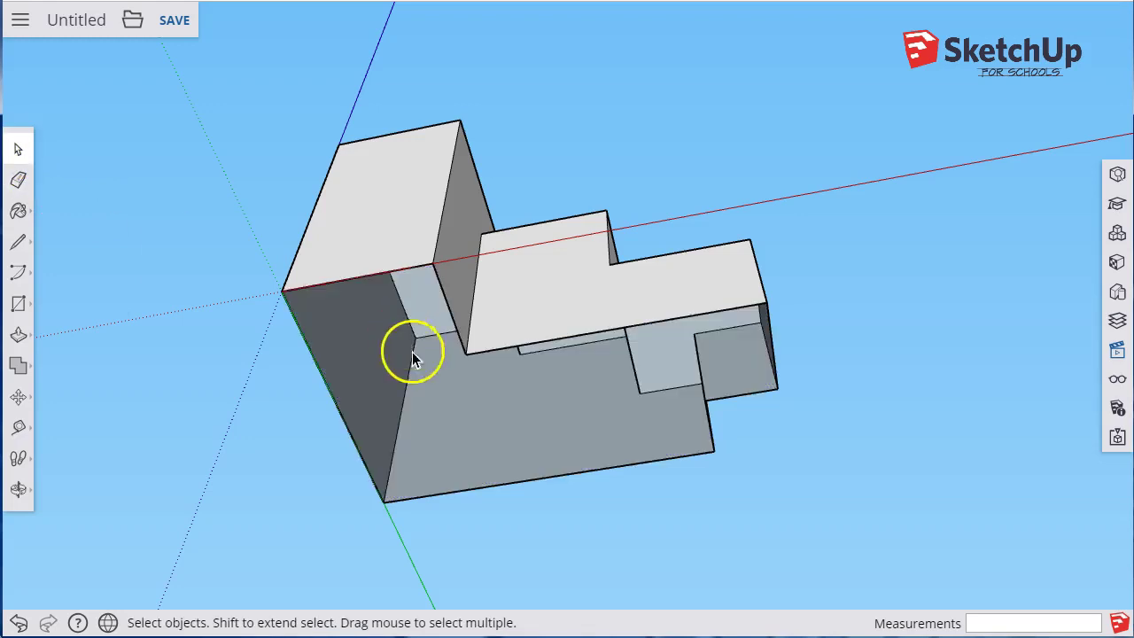
pyautogui.scroll(-1, 456, 394)
pyautogui.scroll(2, 189, 383)
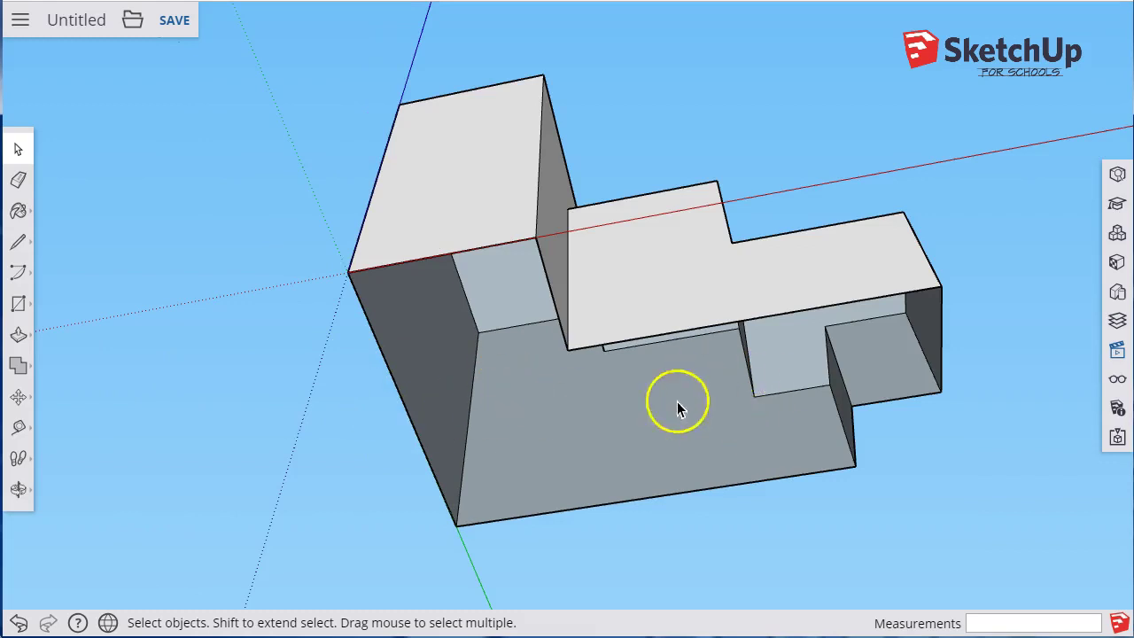
pyautogui.scroll(5, 627, 451)
pyautogui.scroll(-3, 627, 451)
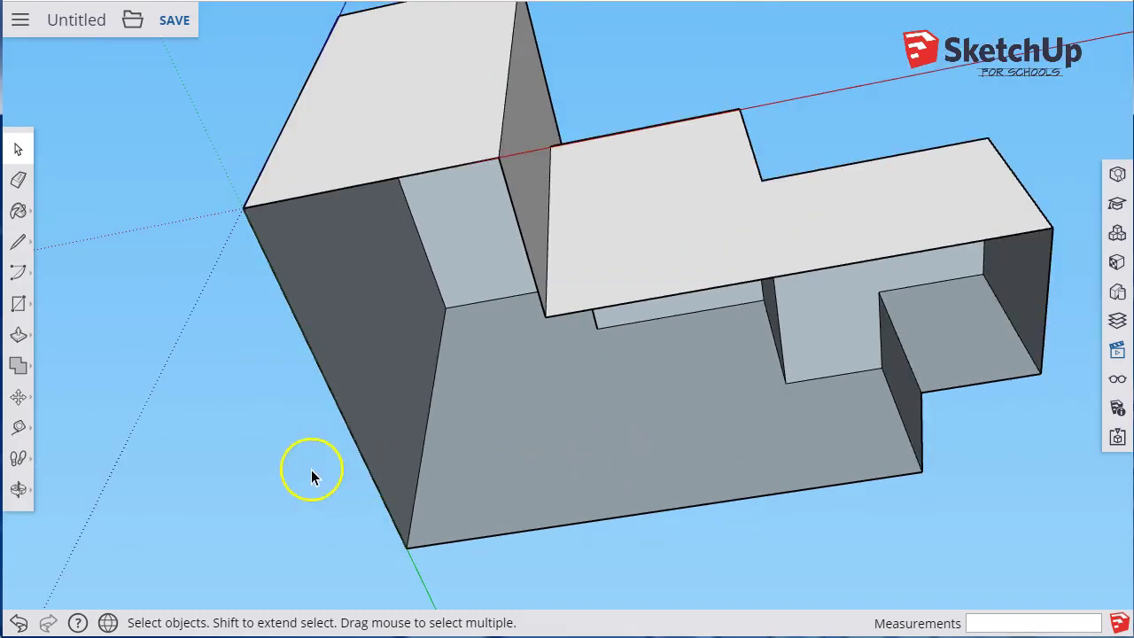
# Retrace the 3' bottom edge between the tall block's outer corner and the inside corner to restore the bottom face.
pyautogui.press('o')
pyautogui.moveTo(308, 467); pyautogui.dragTo(225, 512)
pyautogui.press('space')
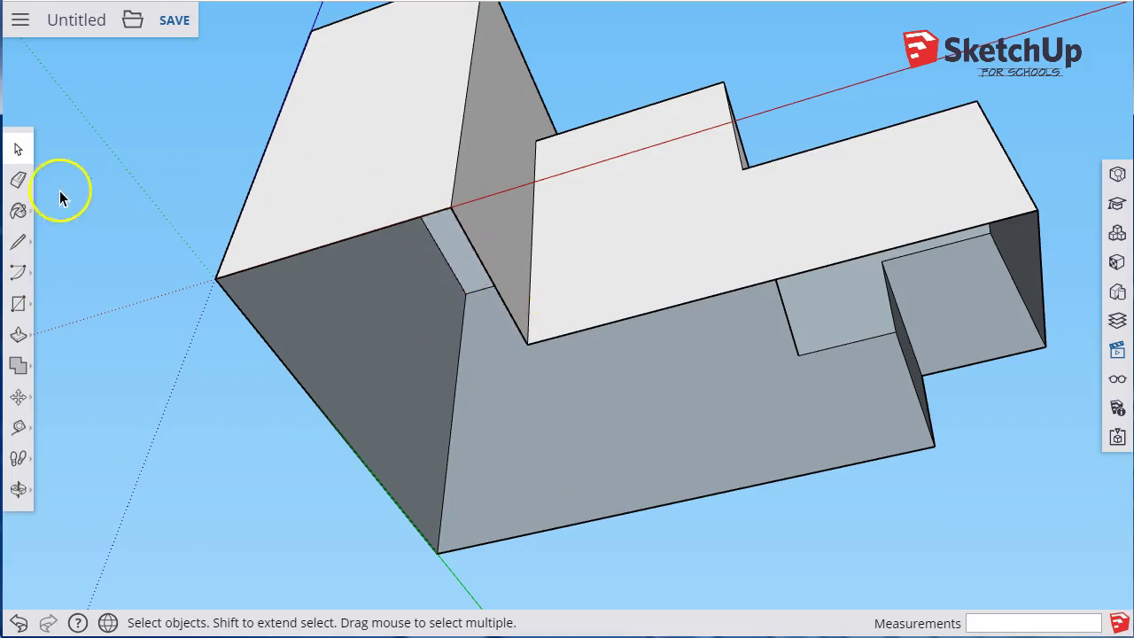
pyautogui.click(17, 244)
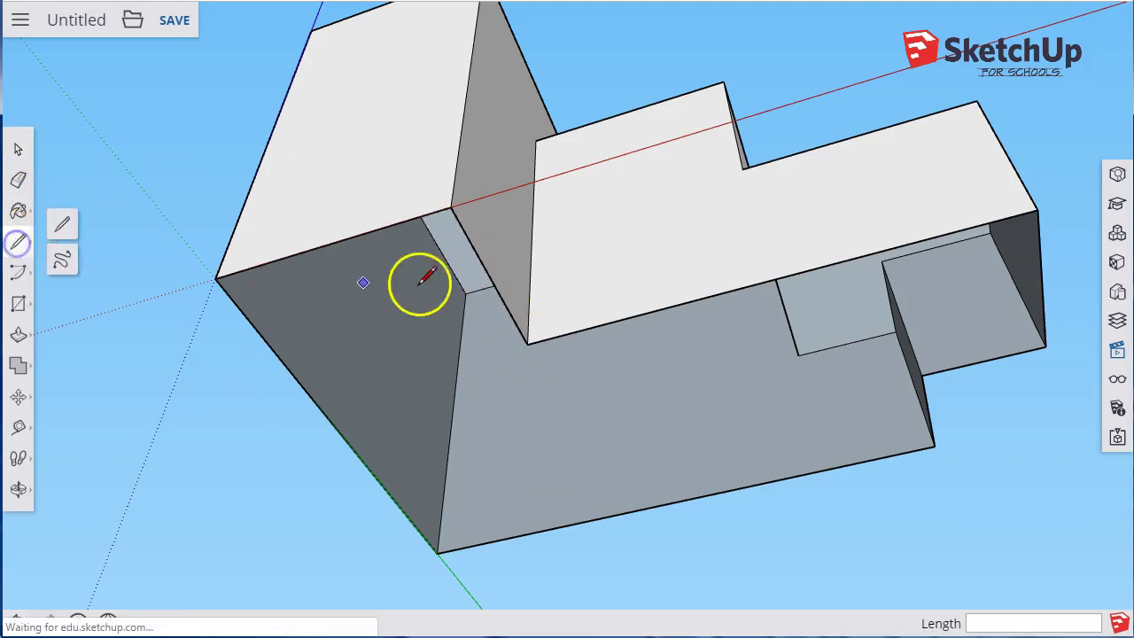
pyautogui.click(450, 207)
pyautogui.click(527, 344)
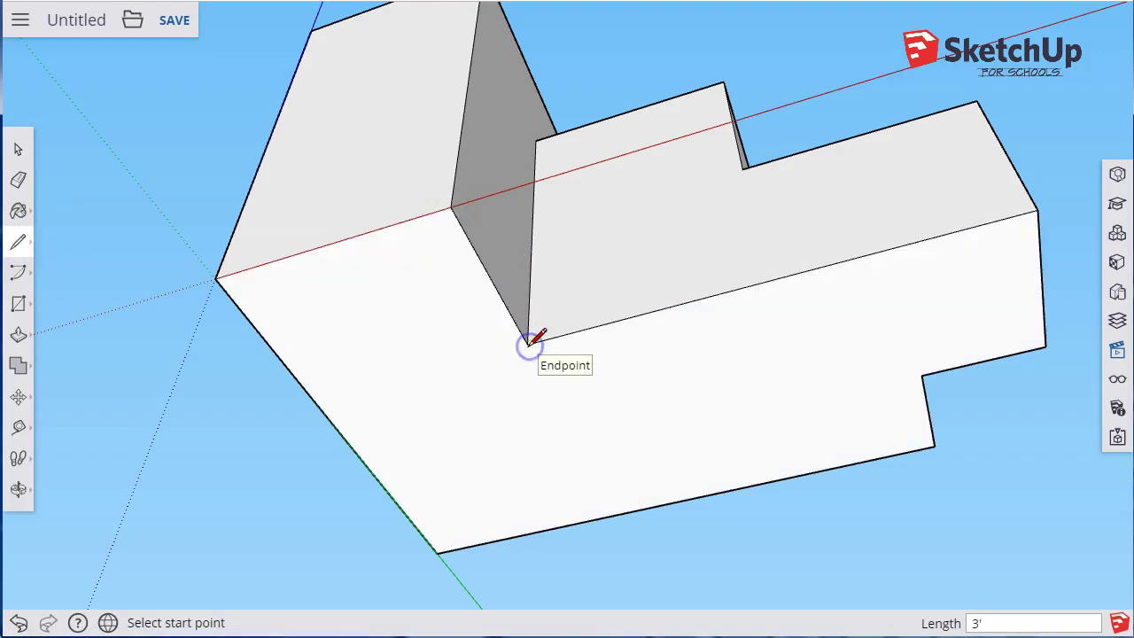
pyautogui.scroll(-3, 626, 381)
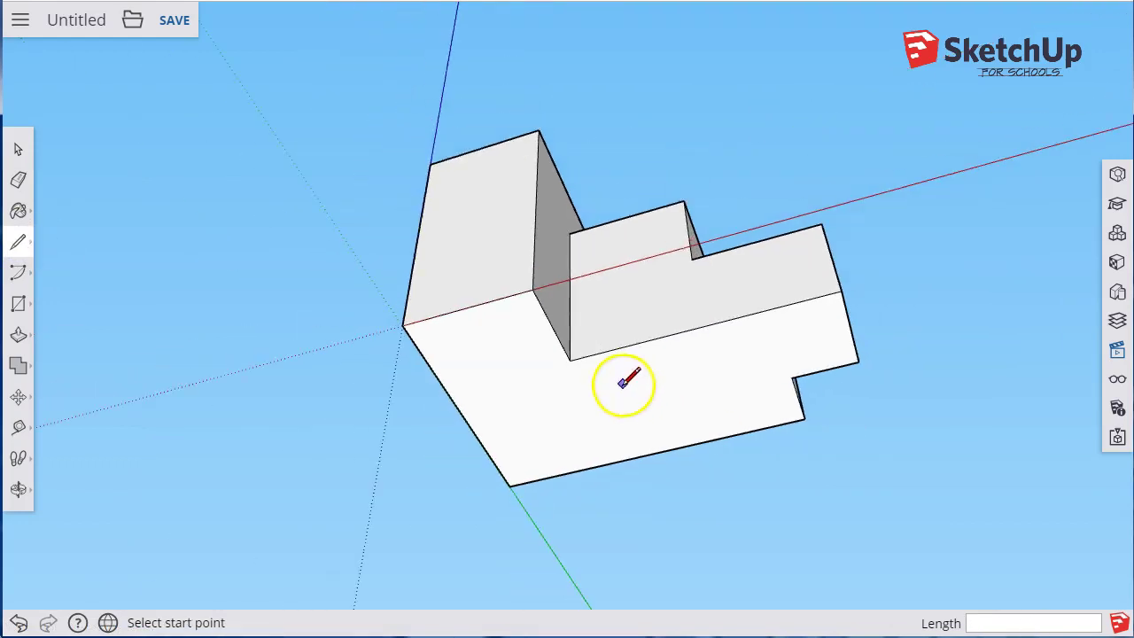
pyautogui.moveTo(680, 257); pyautogui.dragTo(638, 499, button='middle')
pyautogui.scroll(3, 639, 450)
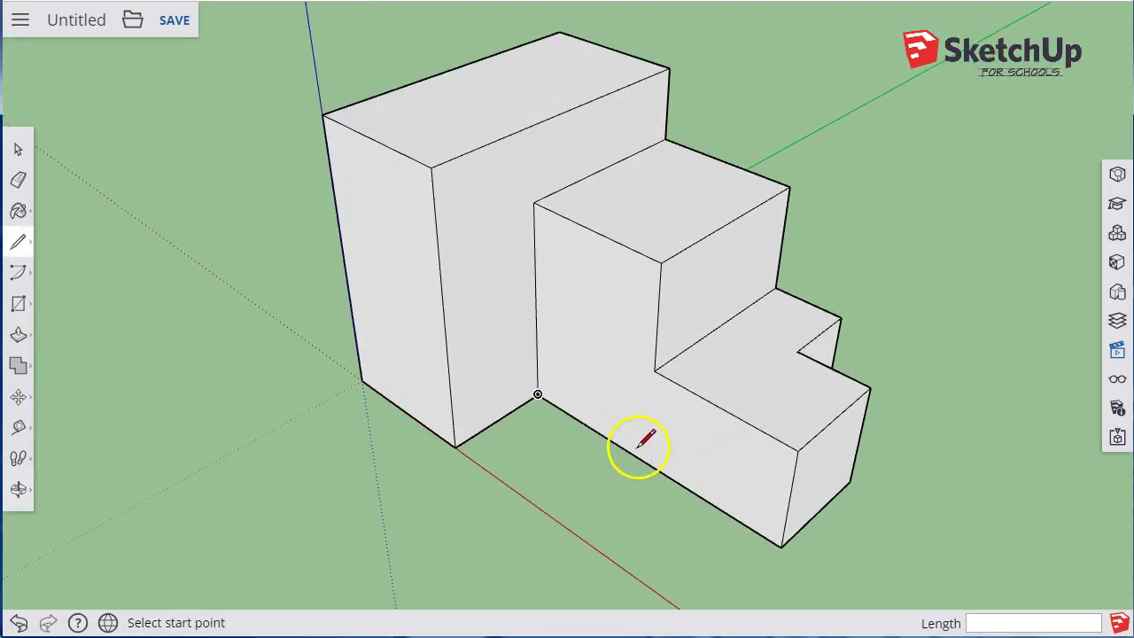